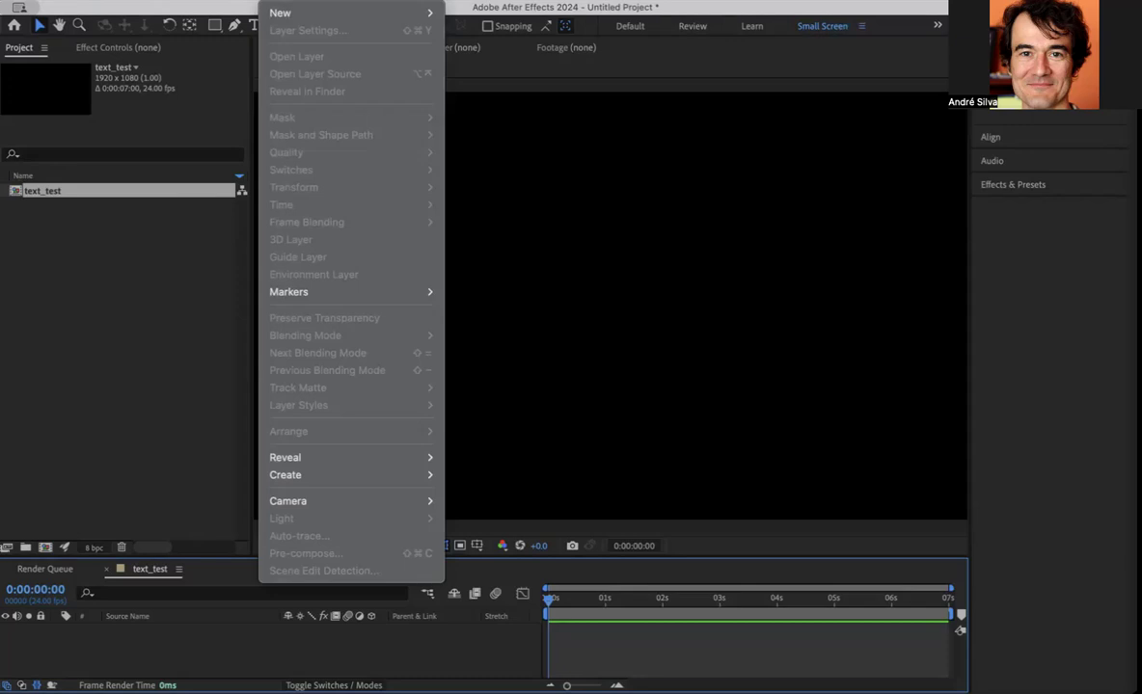
# - Create a full-composition solid named "bakcground" with the blue color 224CA9
pyautogui.moveTo(287, 16)
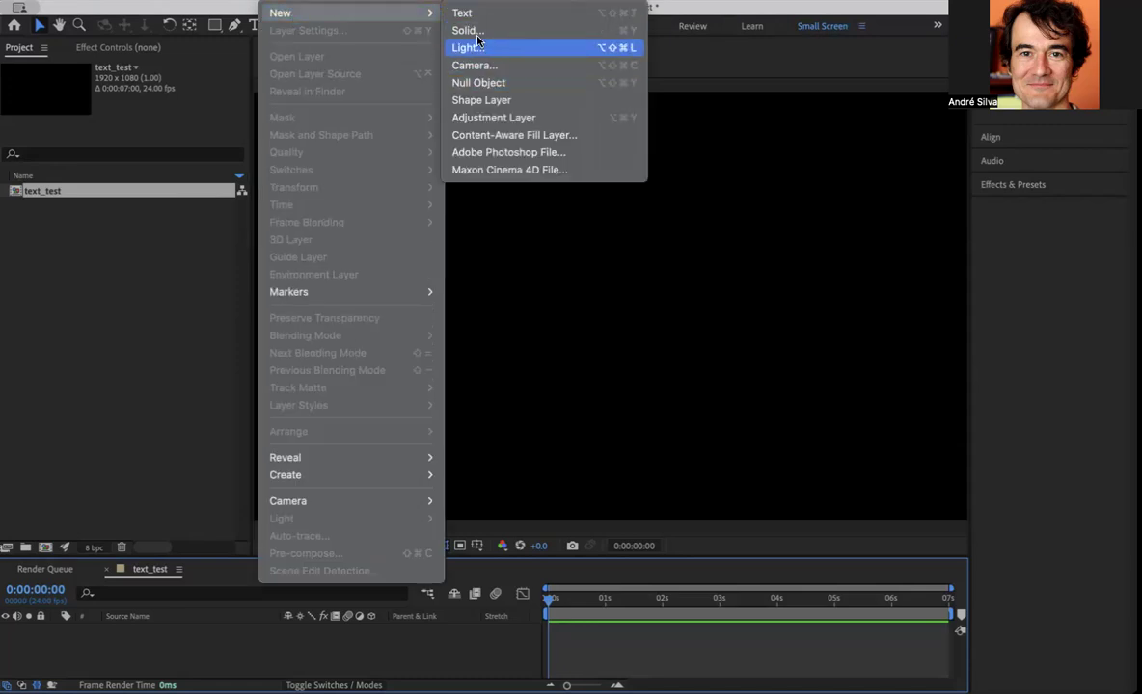
pyautogui.click(466, 30)
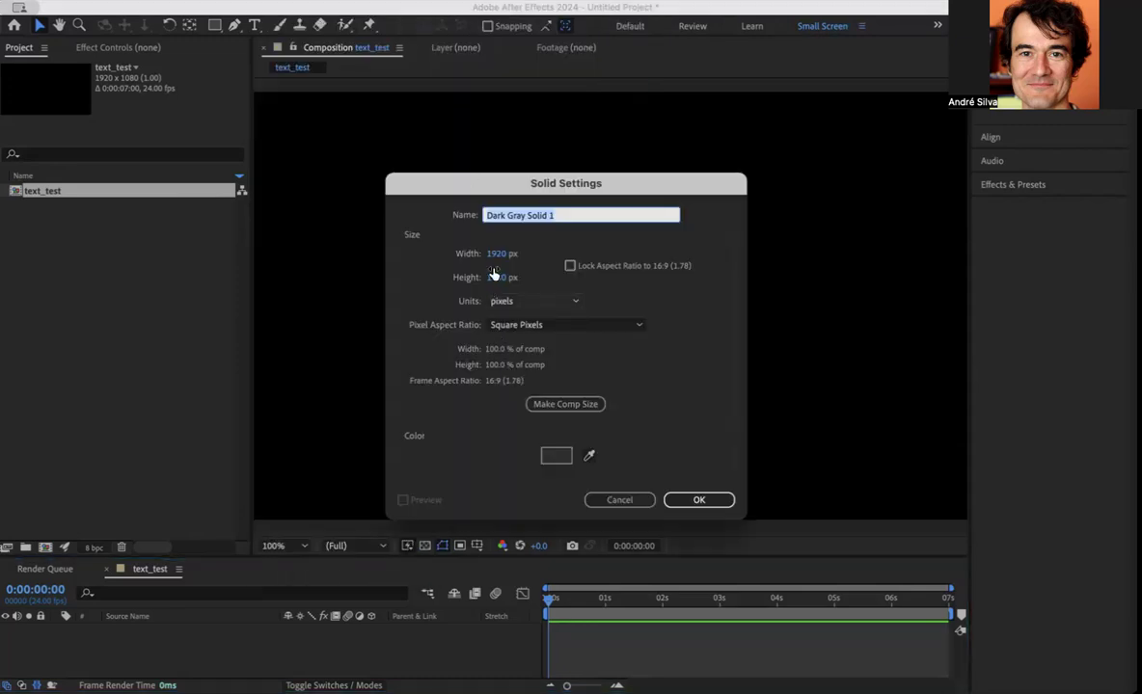
pyautogui.write('bakcground')
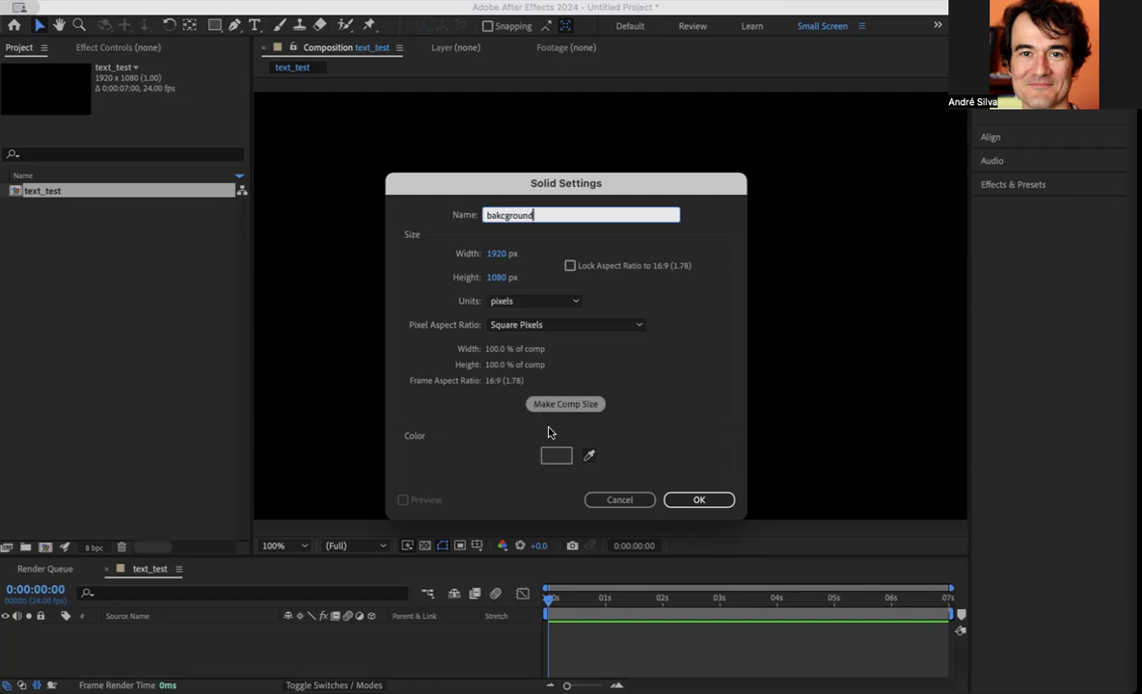
pyautogui.click(556, 456)
pyautogui.moveTo(620, 310); pyautogui.dragTo(563, 292)
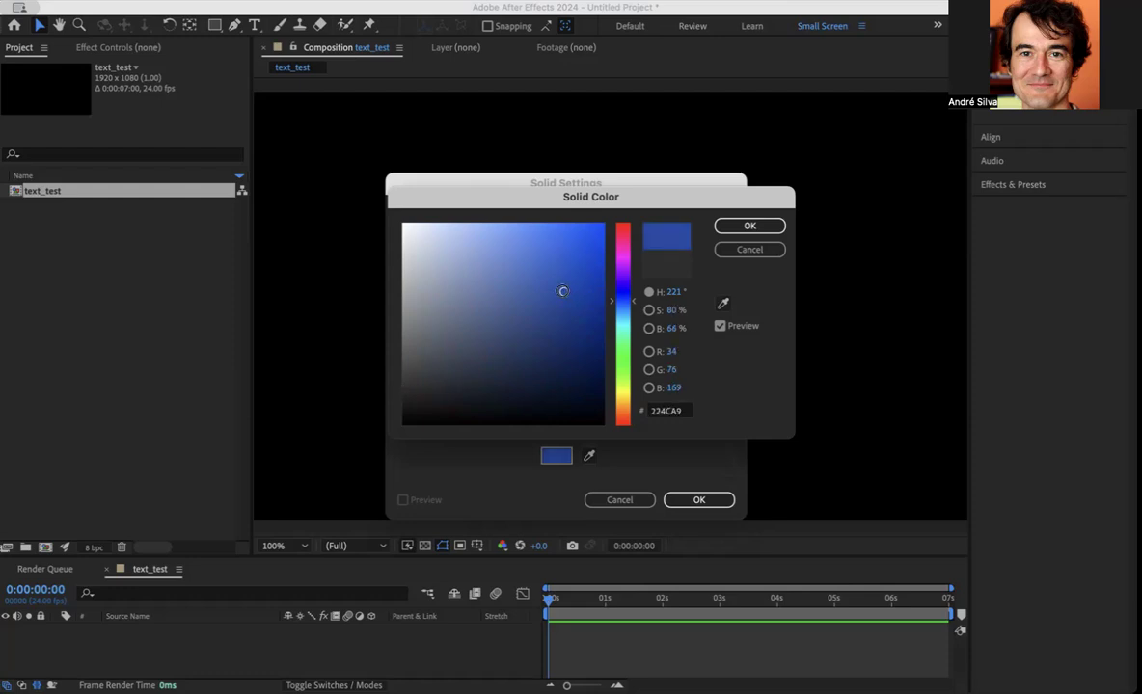
pyautogui.click(761, 226)
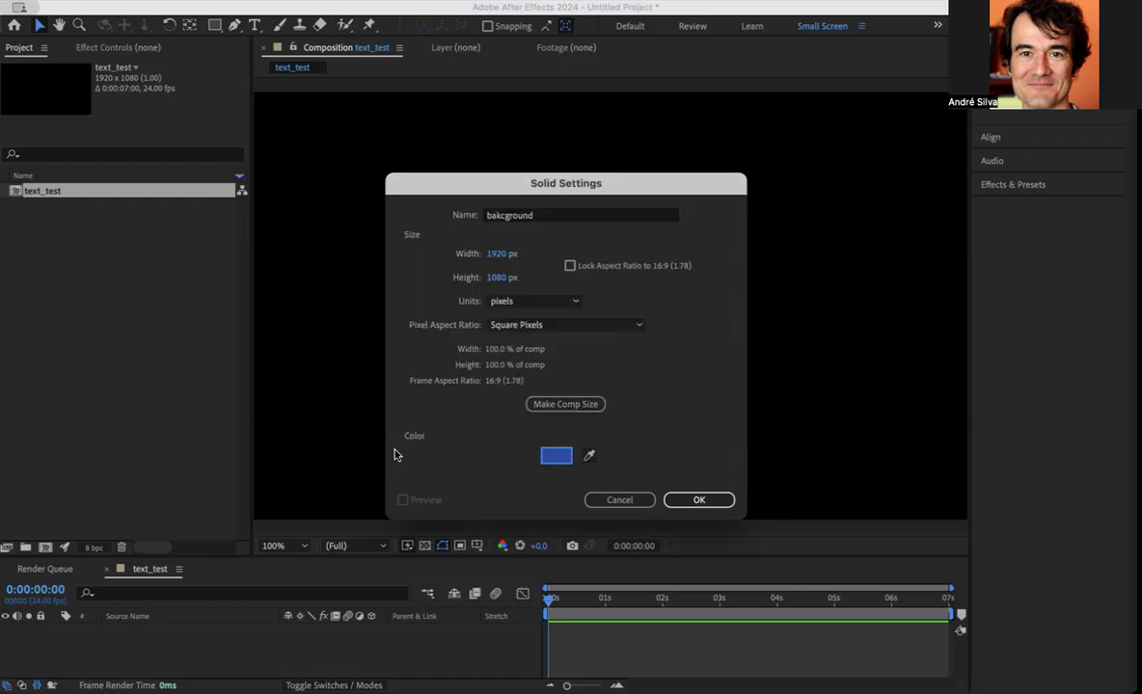
pyautogui.click(695, 500)
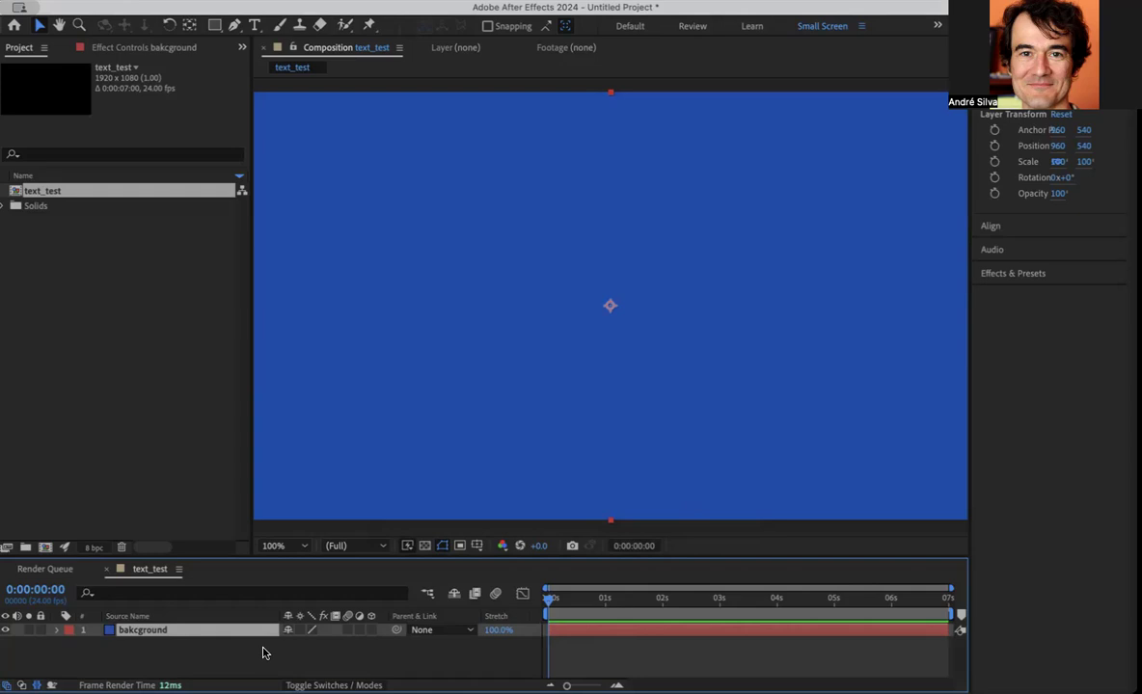
# - Set the solid layer's label color to Blue and rename the layer "background"
pyautogui.click(69, 630)
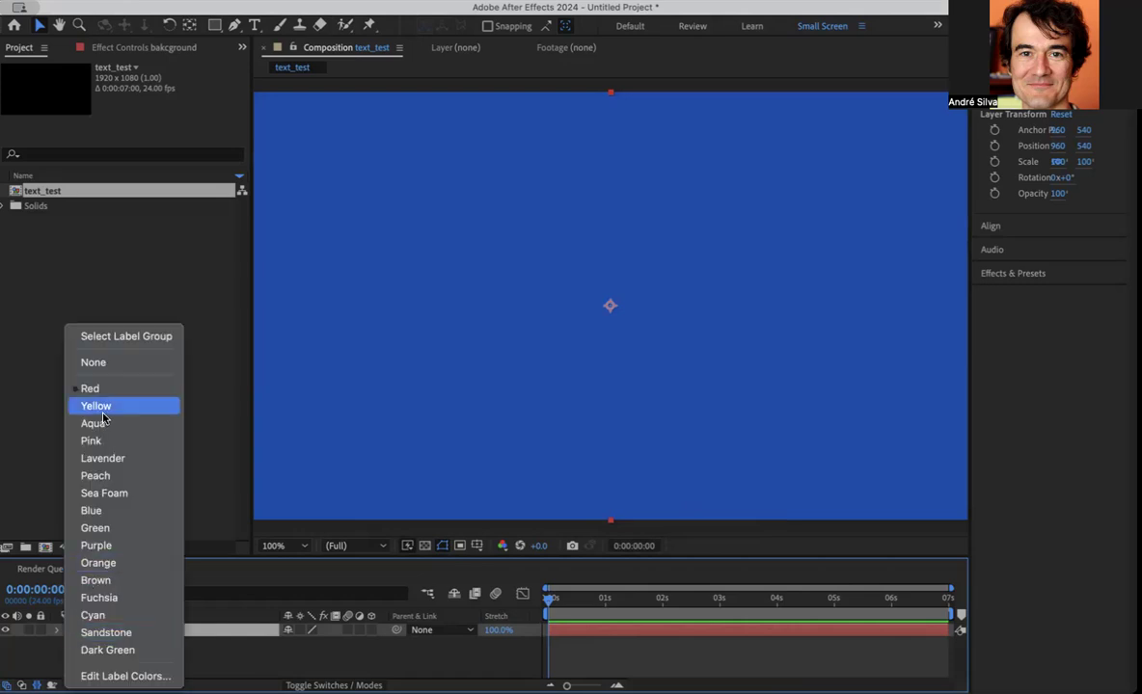
pyautogui.click(99, 512)
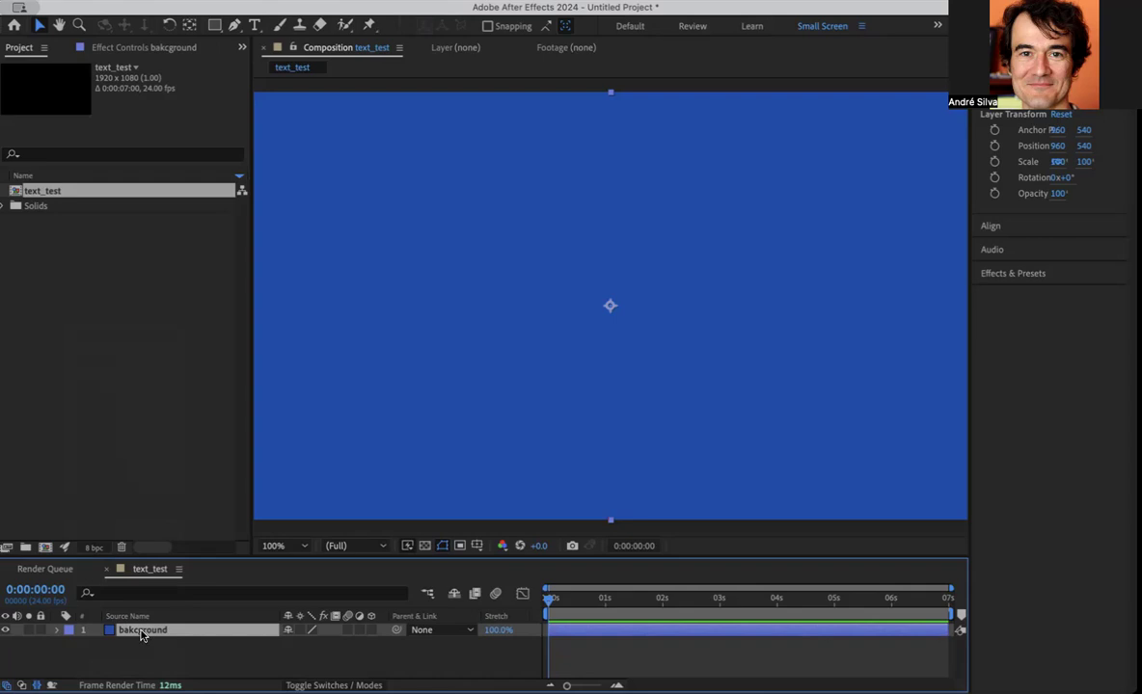
pyautogui.press('Return')
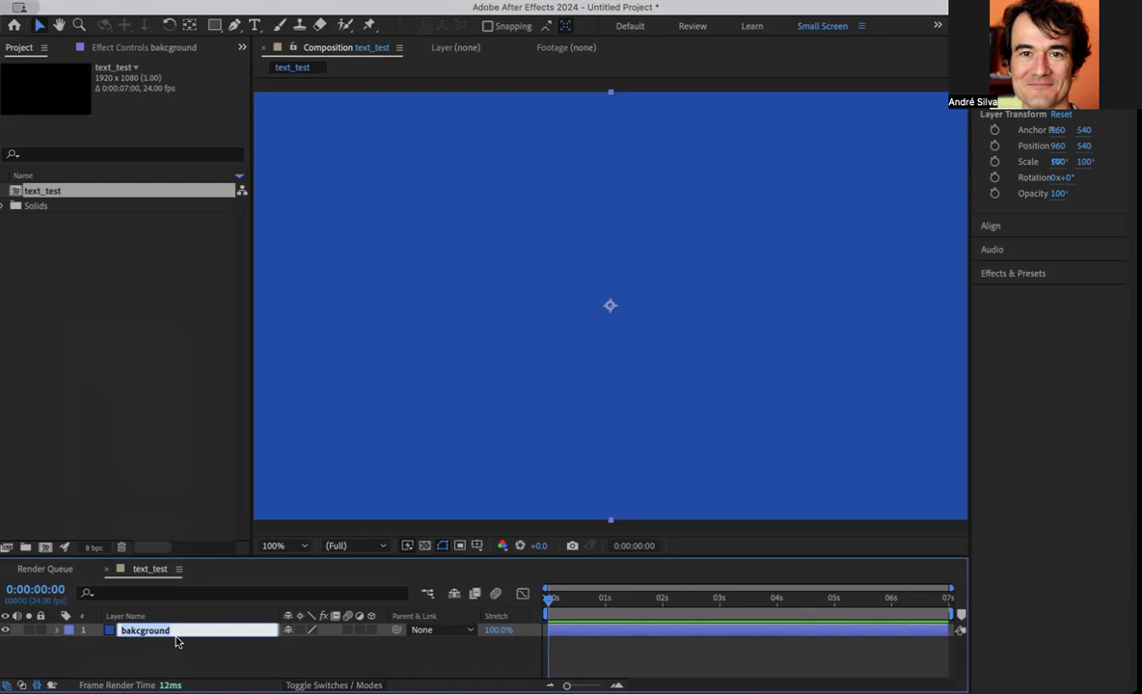
pyautogui.write('background')
pyautogui.press('Return')
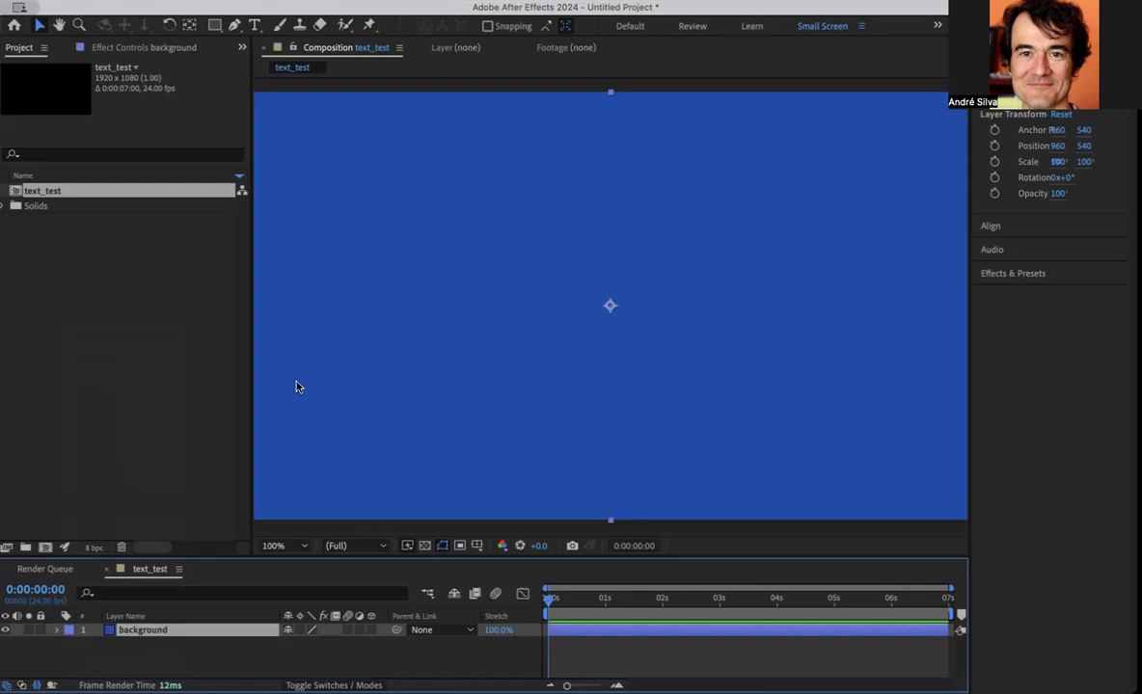
# - Add a text layer reading "All work and no play makes Jack a dull boy" over the blue background
pyautogui.click(256, 26)
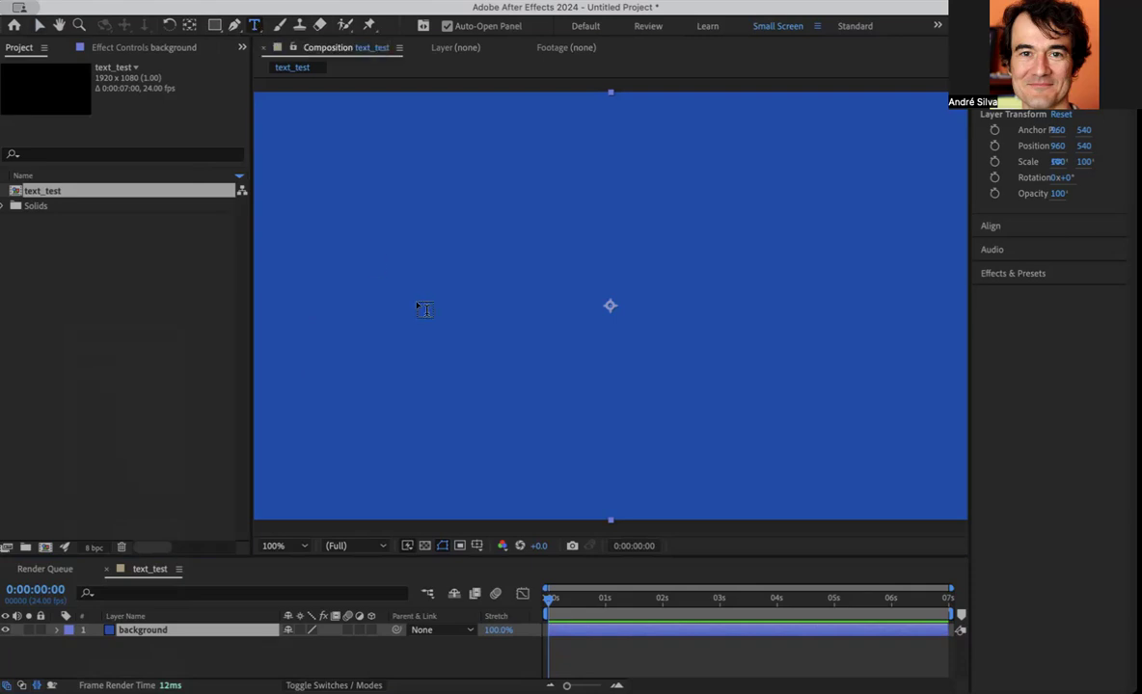
pyautogui.click(420, 306)
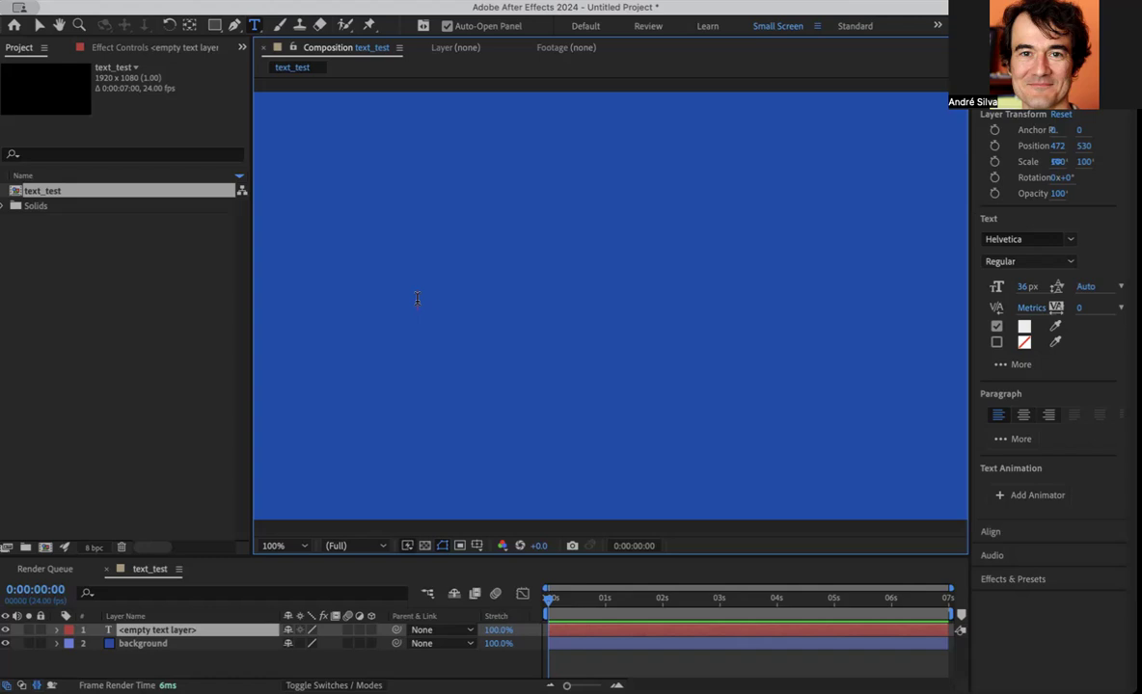
pyautogui.write('All')
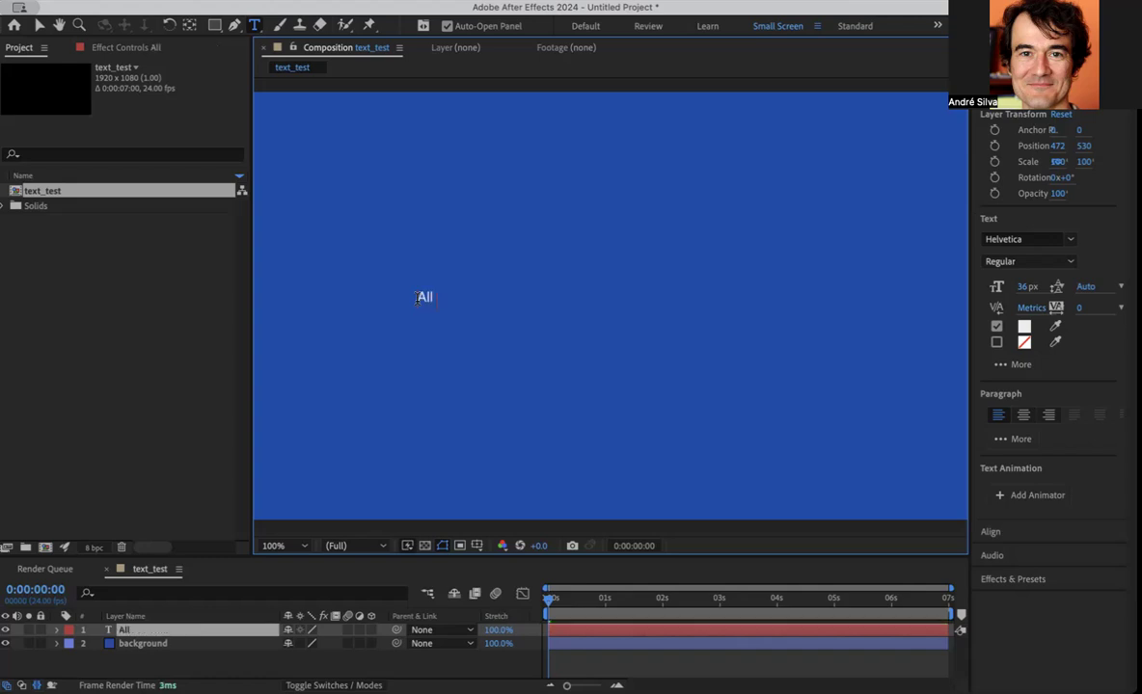
pyautogui.write(' work and no play makes Ja')
pyautogui.press('BackSpace')
pyautogui.press('BackSpace')
pyautogui.write('s Jac')
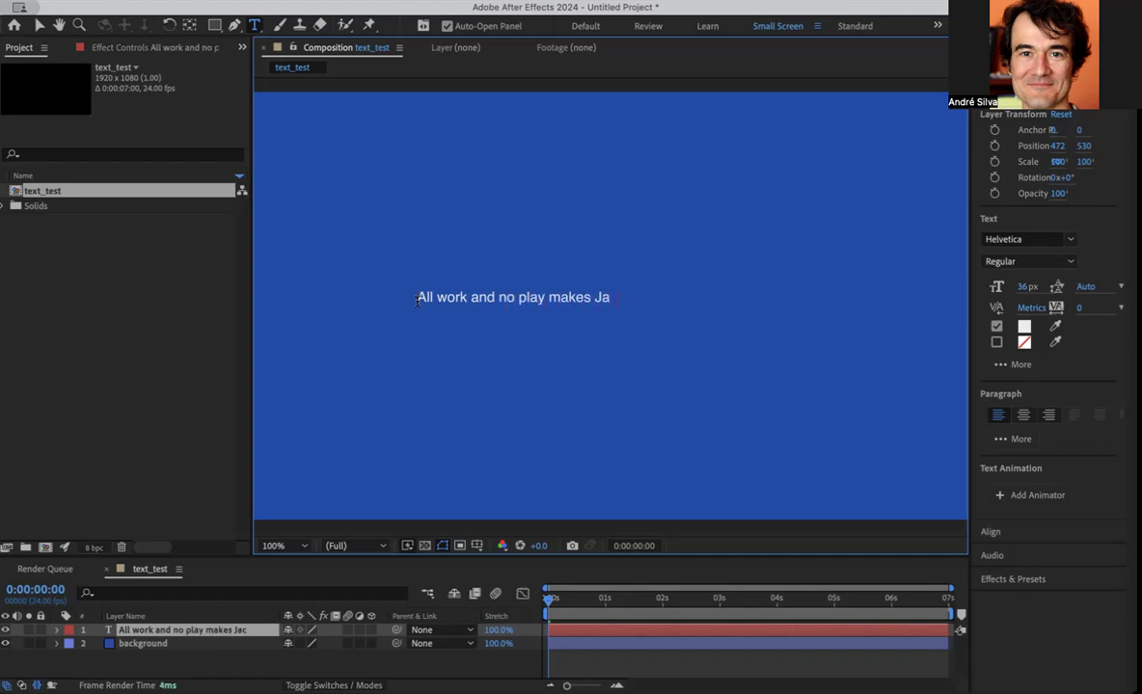
pyautogui.write('k a dull boy')
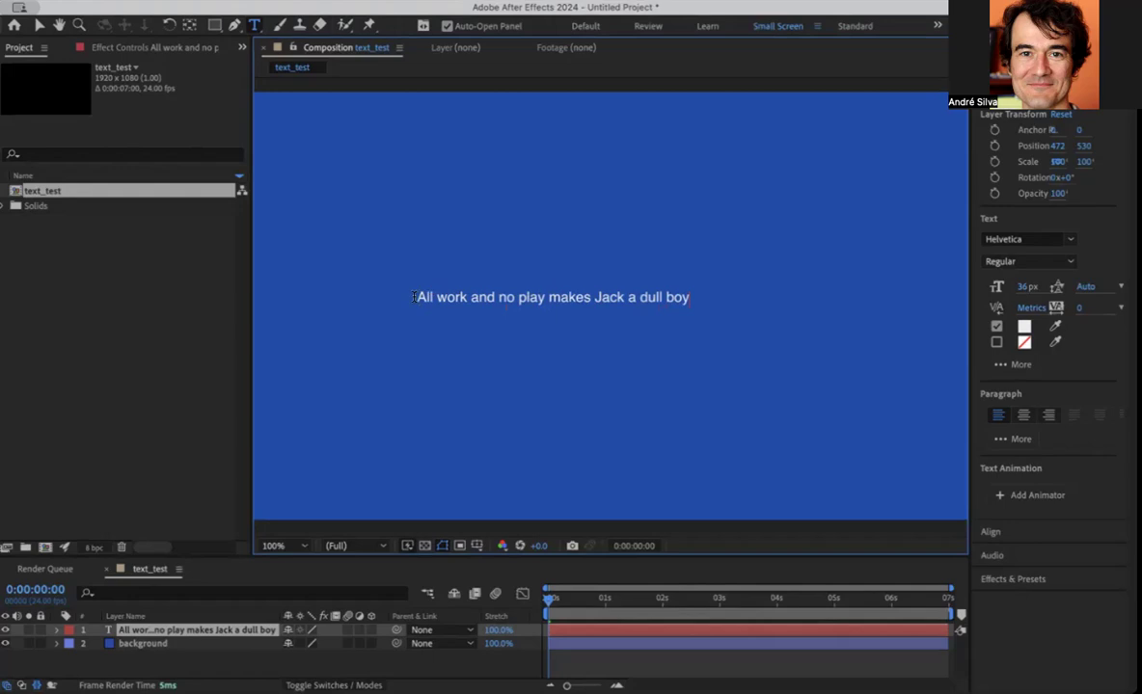
# - Set the whole sentence in the HWT Arabesque font at 62 px
pyautogui.moveTo(415, 297); pyautogui.dragTo(718, 307)
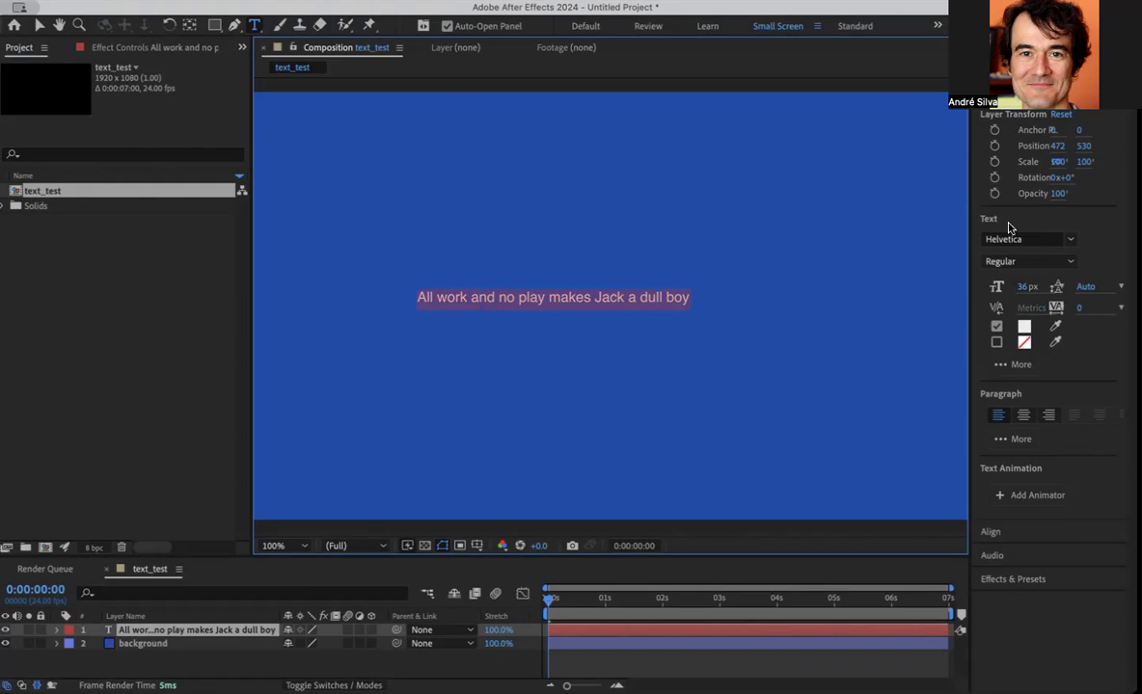
pyautogui.click(1069, 242)
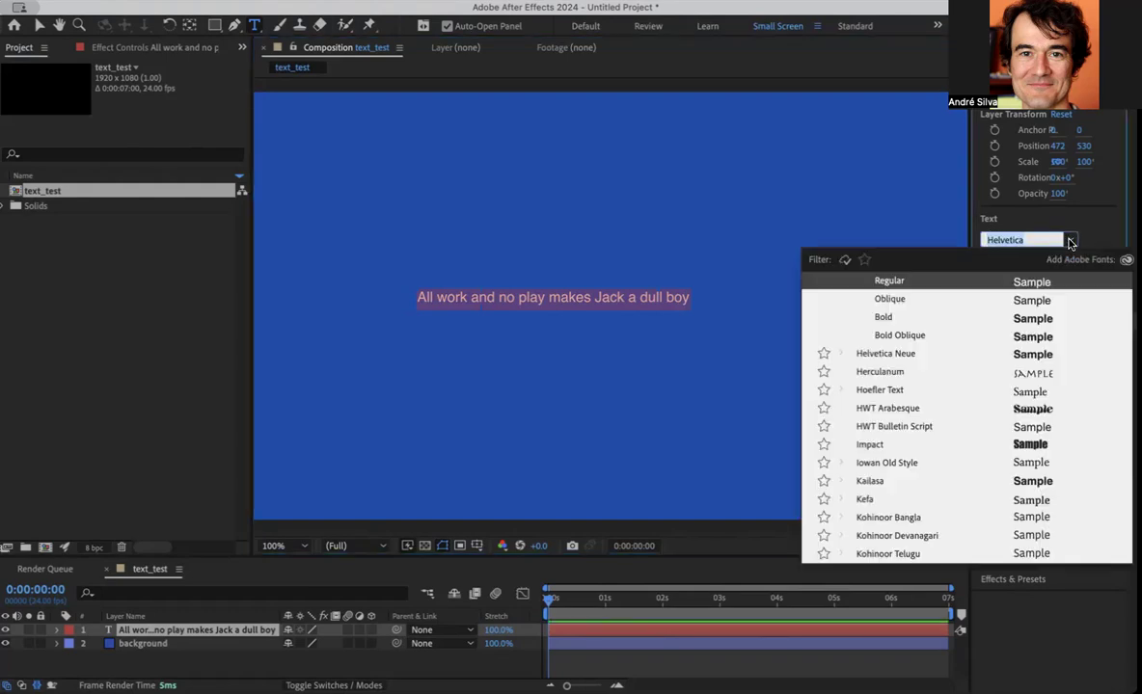
pyautogui.click(1022, 408)
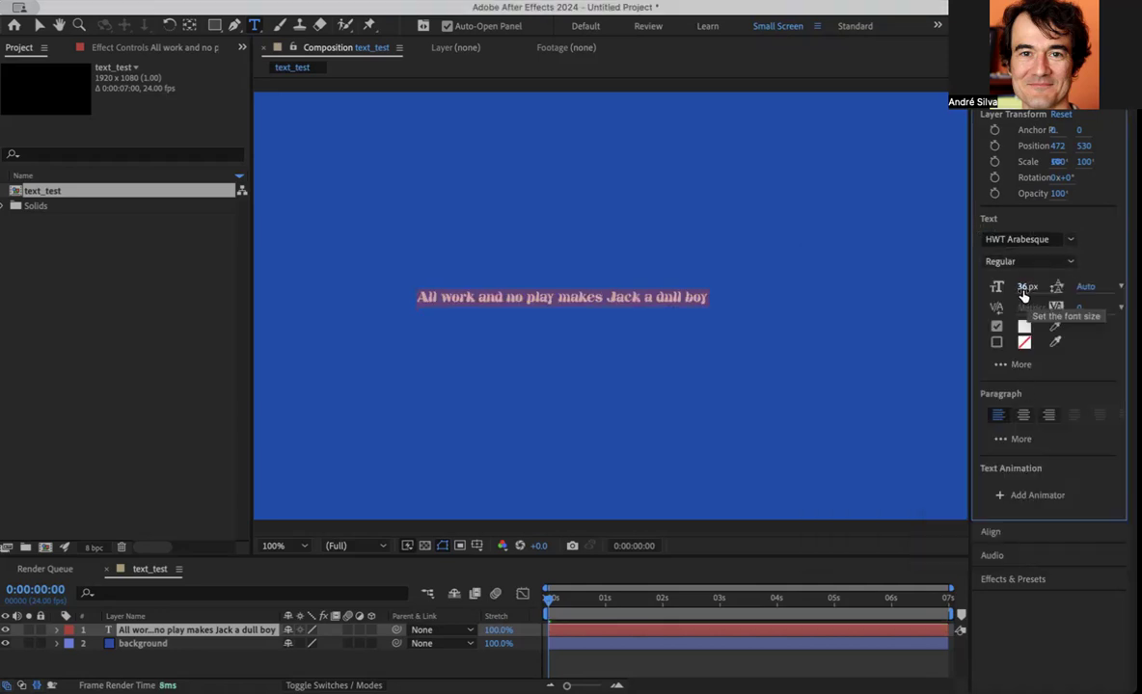
pyautogui.moveTo(1028, 286)
pyautogui.mouseDown()
pyautogui.moveTo(1053, 288)
pyautogui.moveTo(1040, 290)
pyautogui.mouseUp()
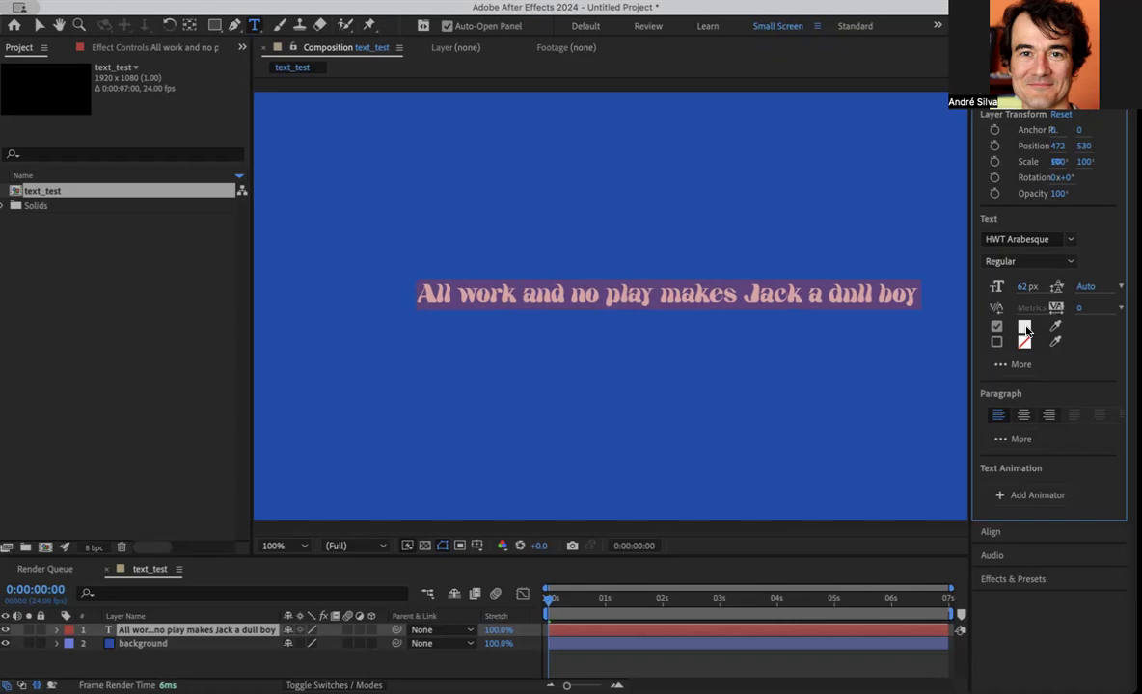
# - Give the text a bright yellow fill and enable its 1 px black stroke
pyautogui.click(1024, 326)
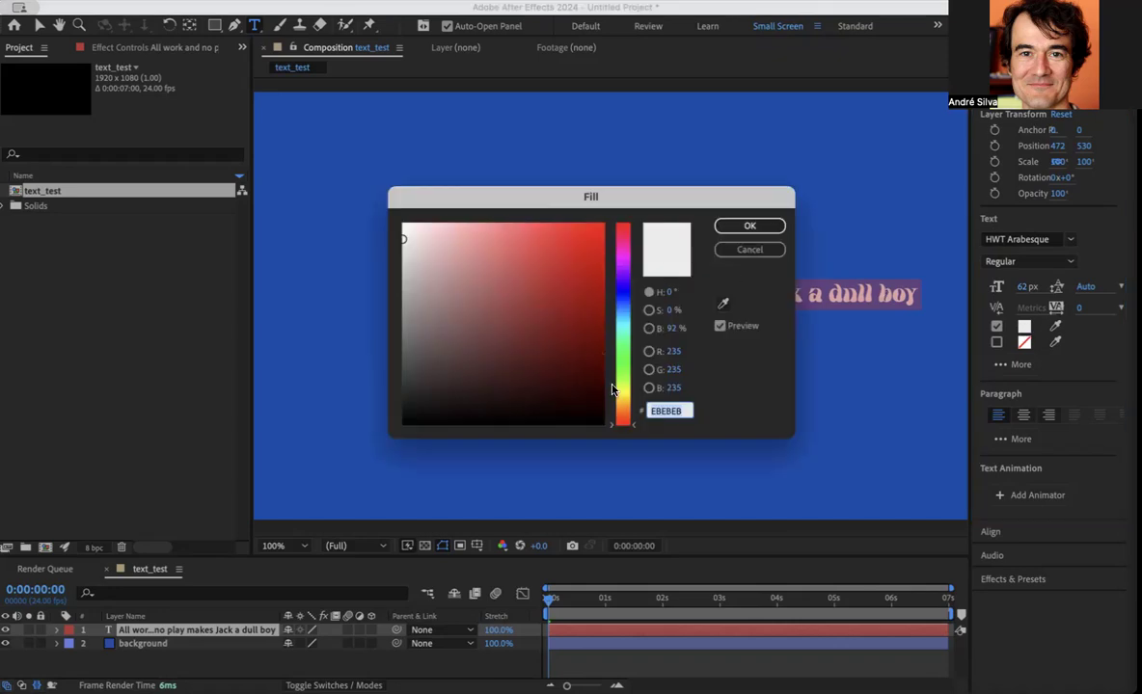
pyautogui.click(617, 396)
pyautogui.moveTo(564, 247); pyautogui.dragTo(636, 212)
pyautogui.click(748, 225)
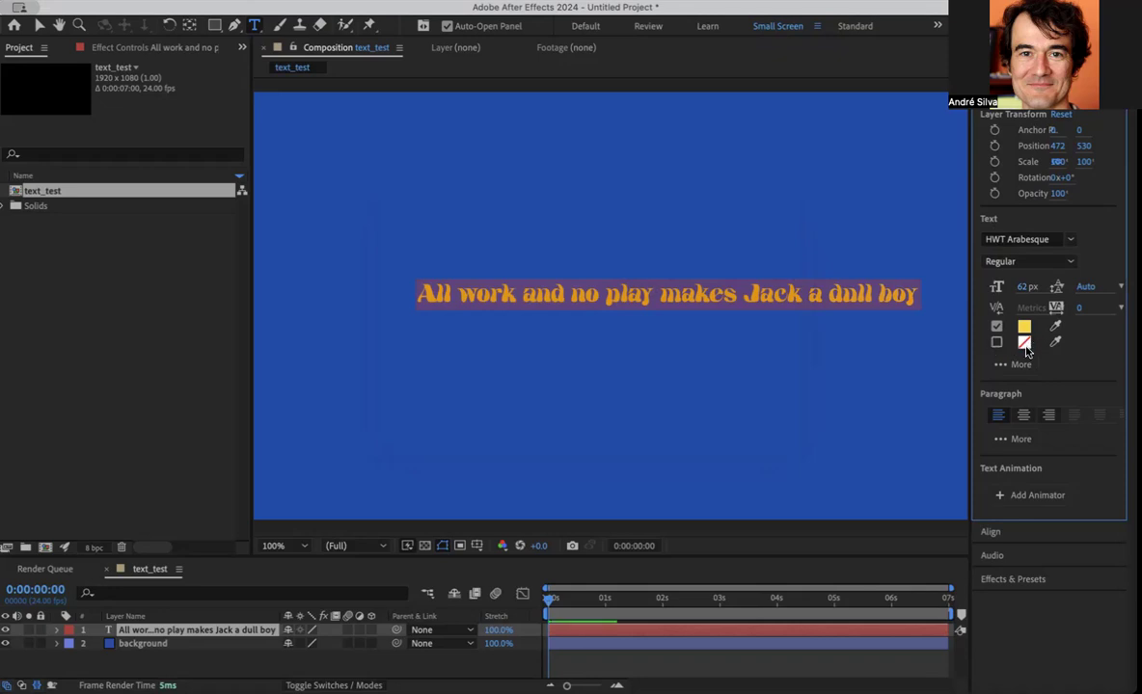
pyautogui.click(996, 342)
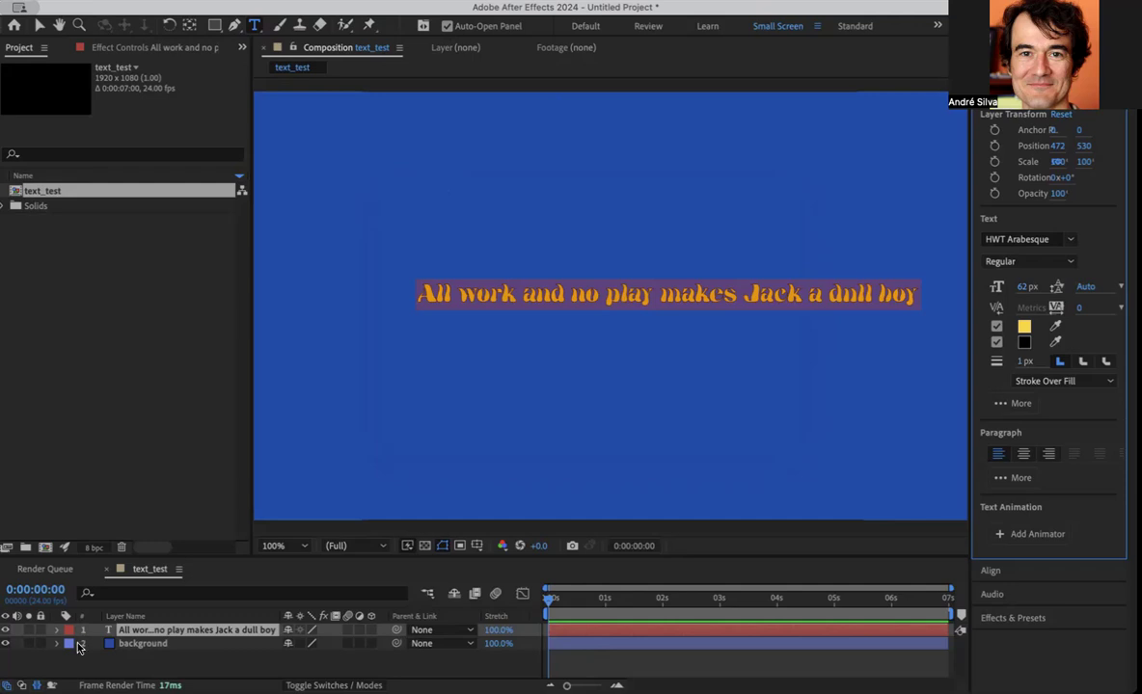
pyautogui.click(149, 661)
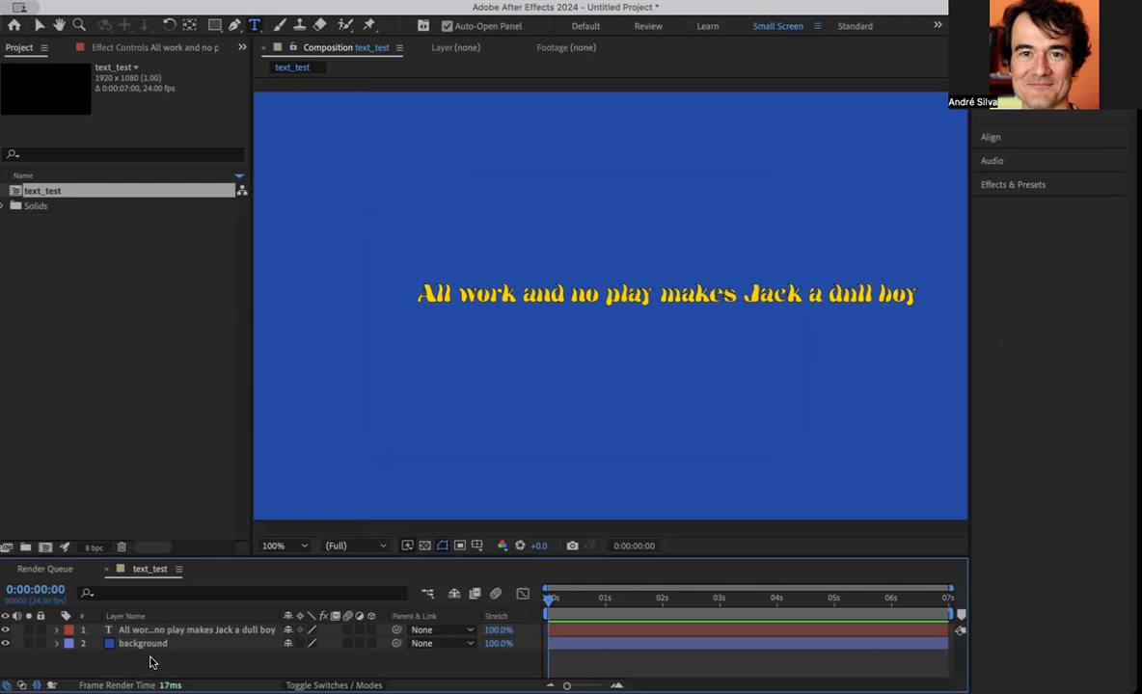
# - Set the text layer's label color to Yellow
pyautogui.click(68, 632)
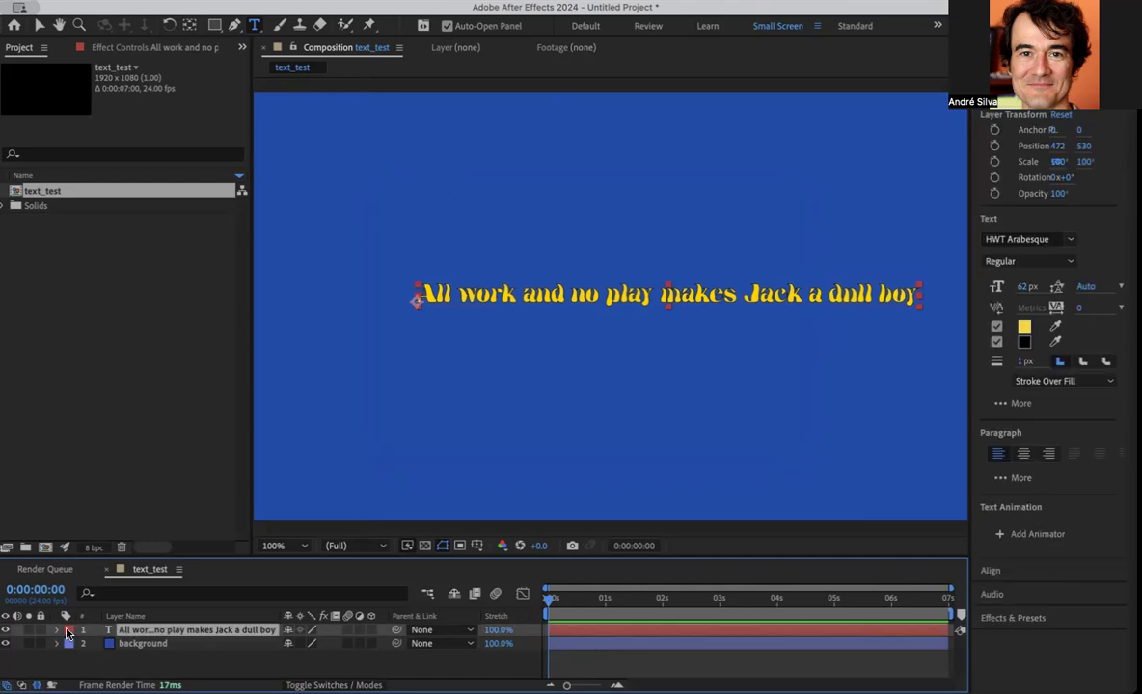
pyautogui.click(67, 632)
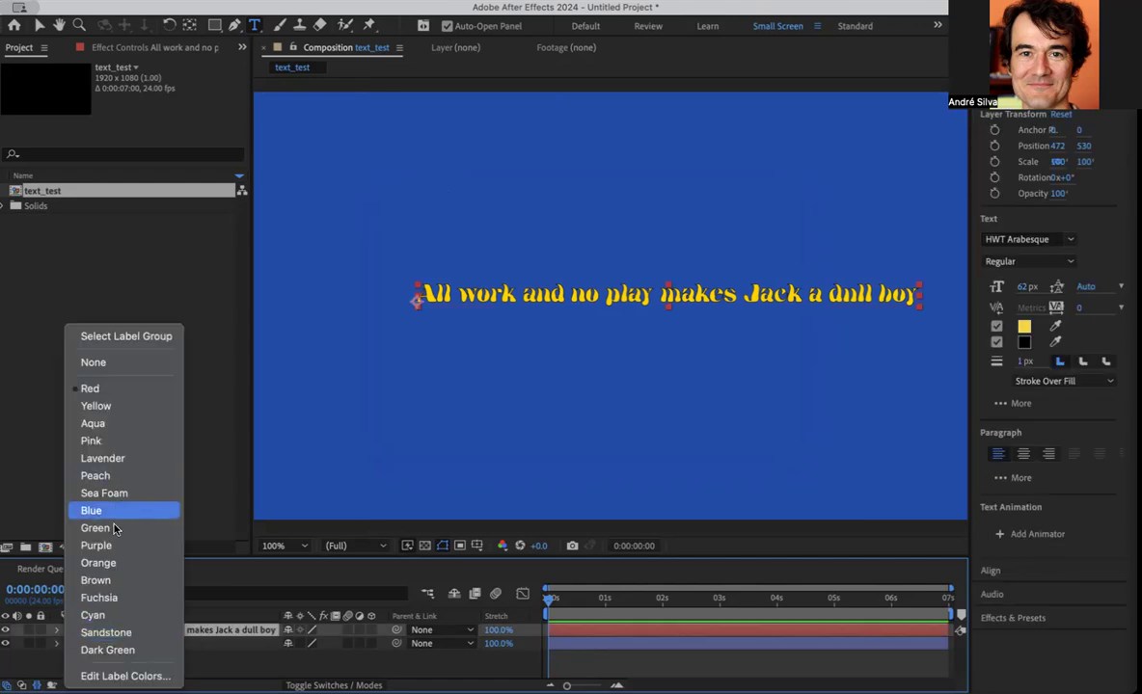
pyautogui.click(89, 406)
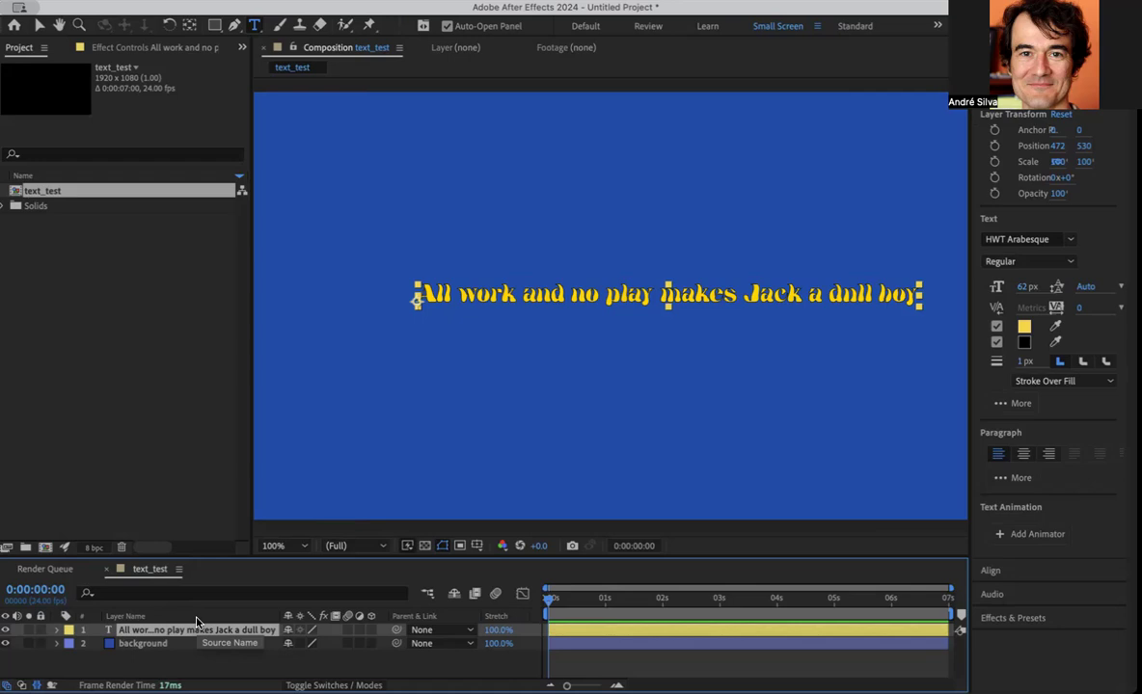
# - Draw an open, four-point wavy mask path on the text layer with the Pen tool, extending past both sides of the composition at 50% zoom
pyautogui.click(233, 26)
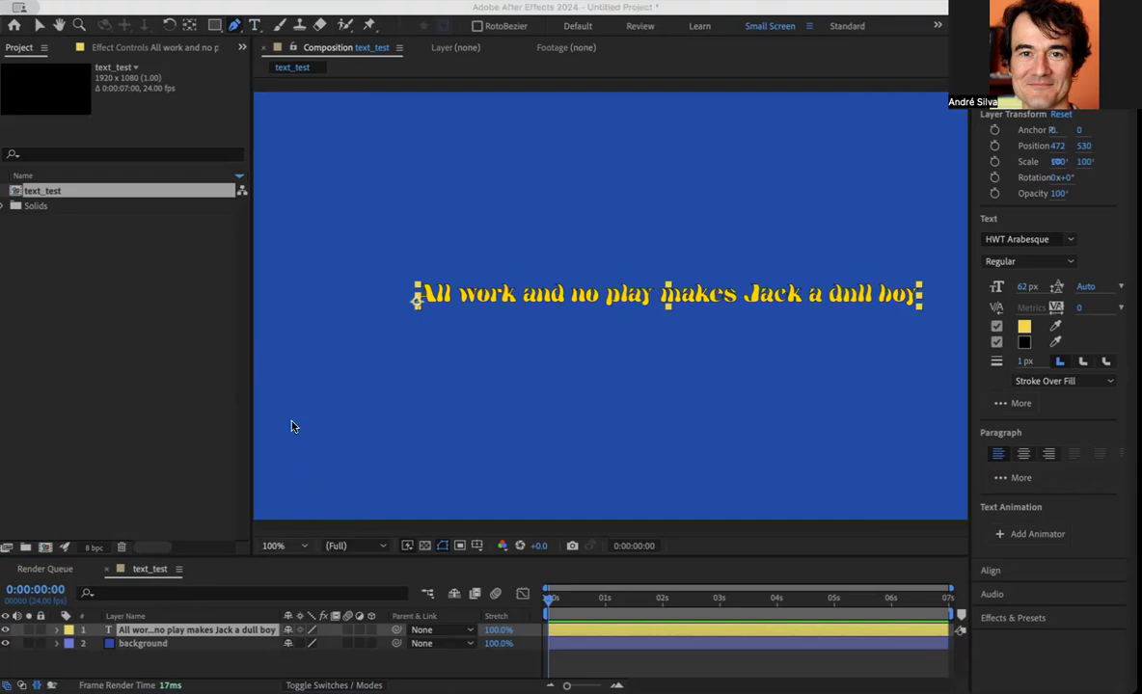
pyautogui.click(282, 546)
pyautogui.click(282, 408)
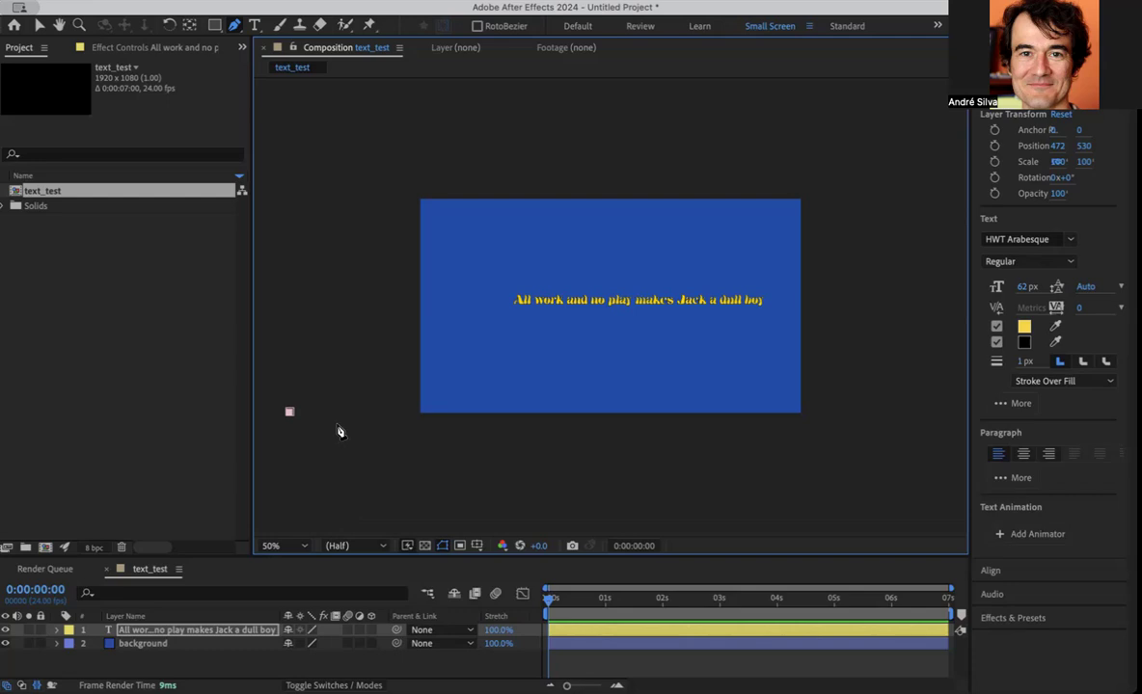
pyautogui.hotkey('ctrl', 'Down')
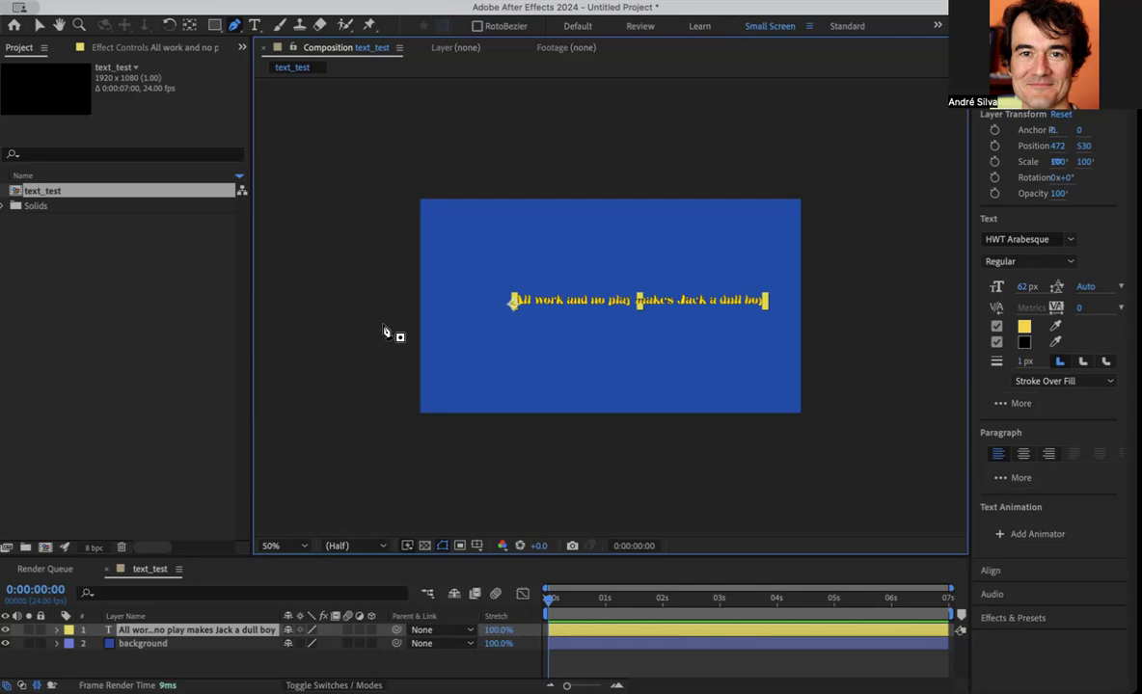
pyautogui.moveTo(381, 327); pyautogui.dragTo(401, 330)
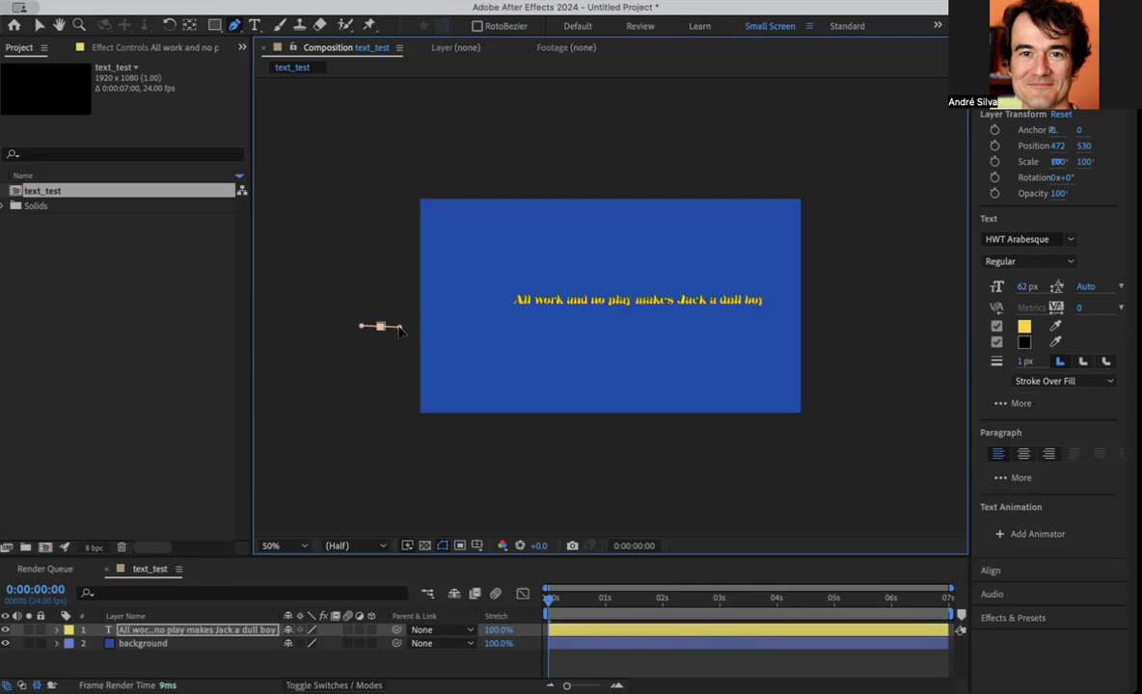
pyautogui.click(525, 267)
pyautogui.moveTo(537, 268); pyautogui.dragTo(581, 265)
pyautogui.moveTo(658, 360); pyautogui.dragTo(709, 361)
pyautogui.click(815, 279)
pyautogui.moveTo(816, 281); pyautogui.dragTo(869, 273)
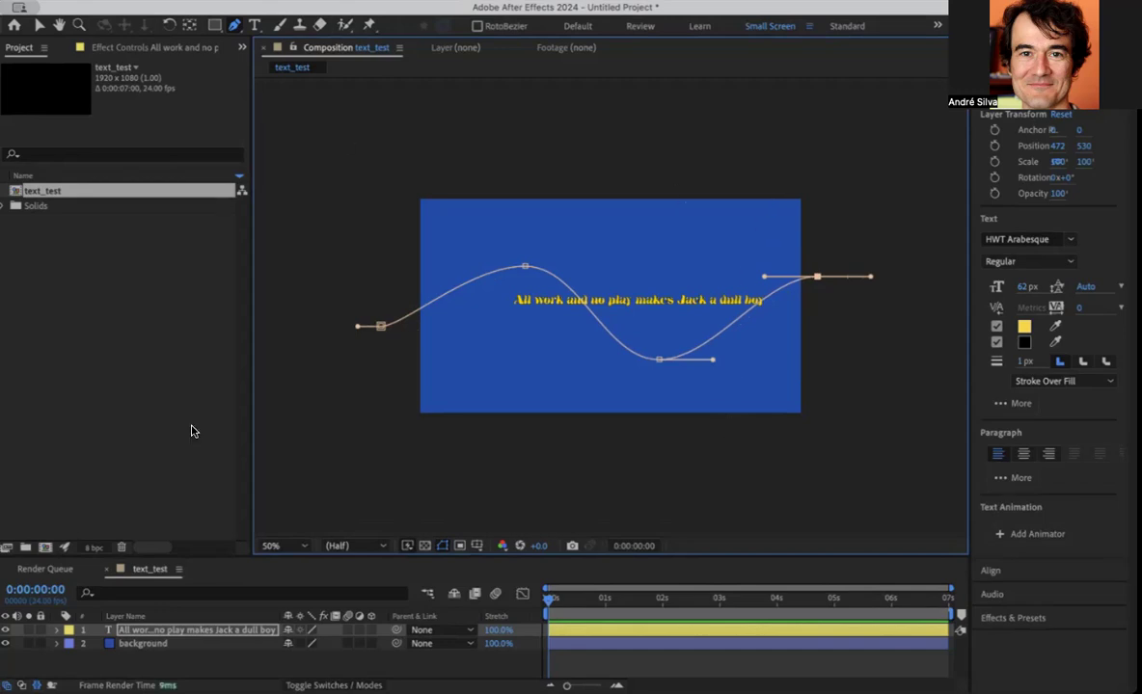
# - Enlarge the timeline area and expand the text layer's properties down to the Path setting under Path Options
pyautogui.moveTo(300, 556); pyautogui.dragTo(280, 462)
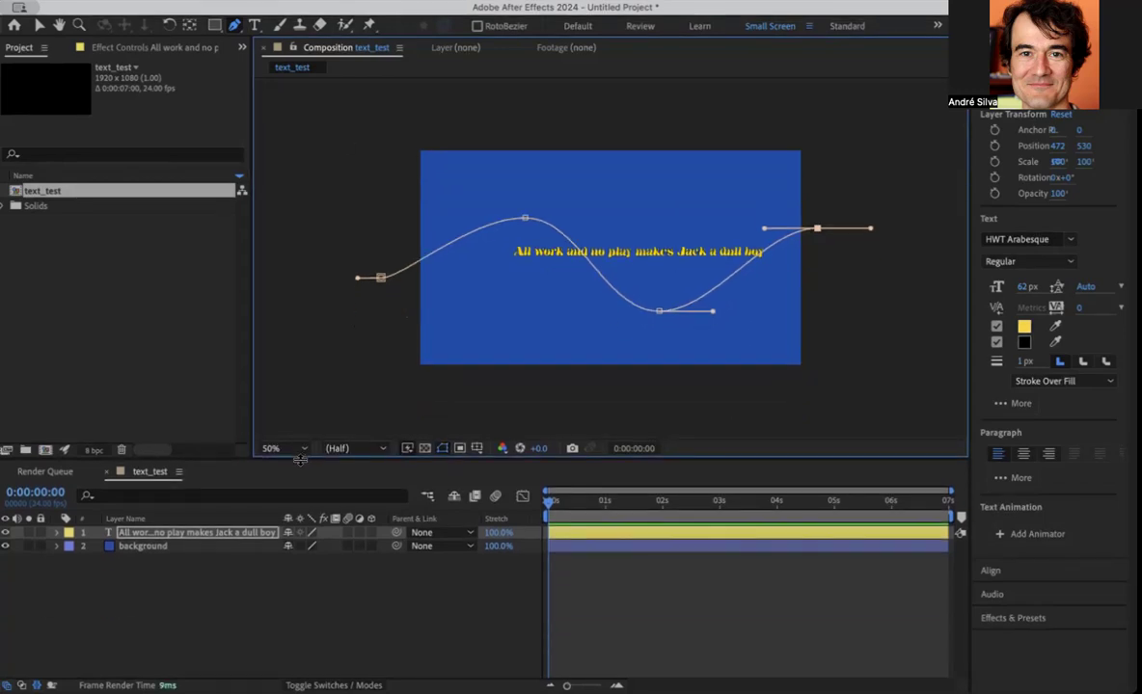
pyautogui.click(58, 537)
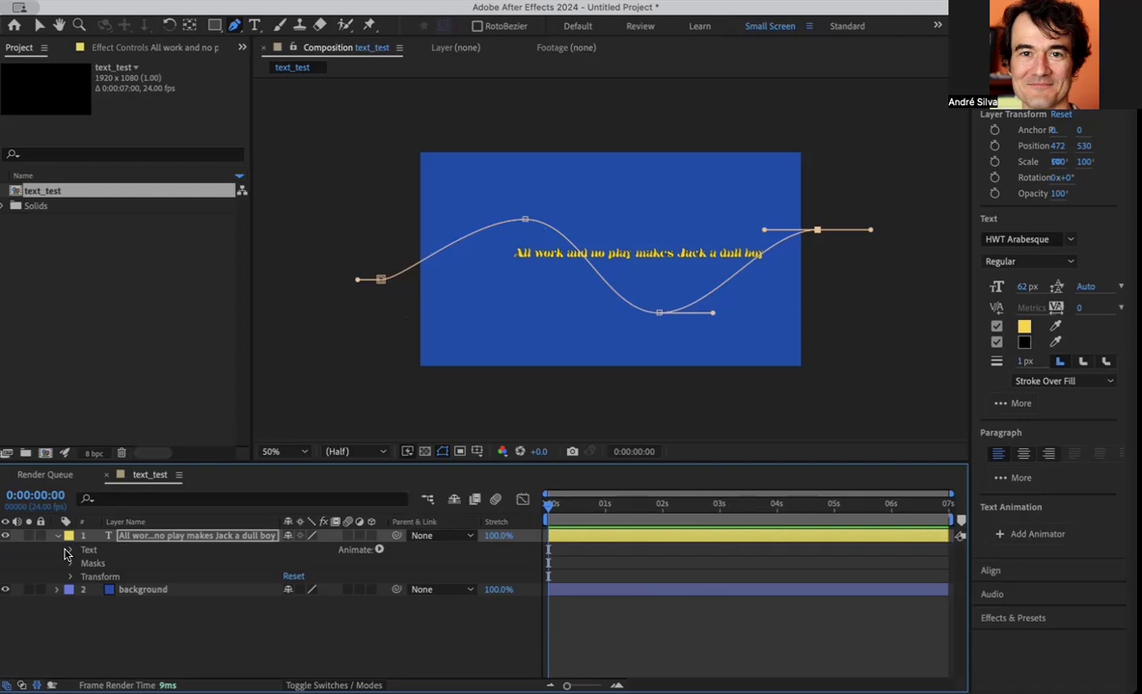
pyautogui.click(69, 550)
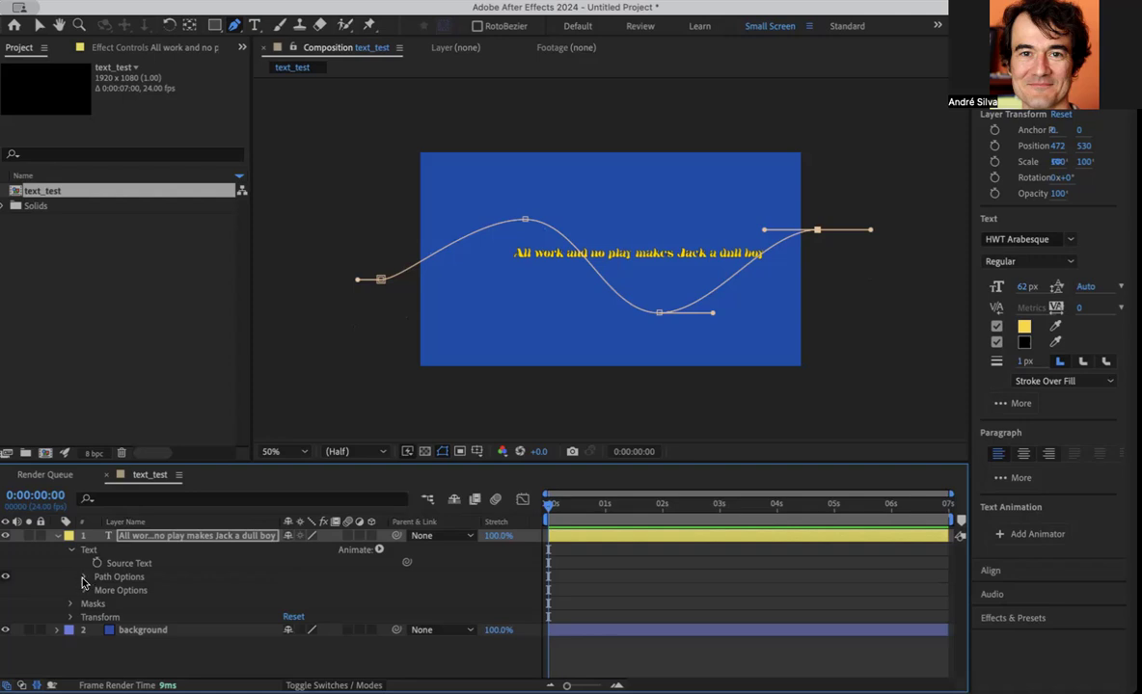
pyautogui.click(83, 578)
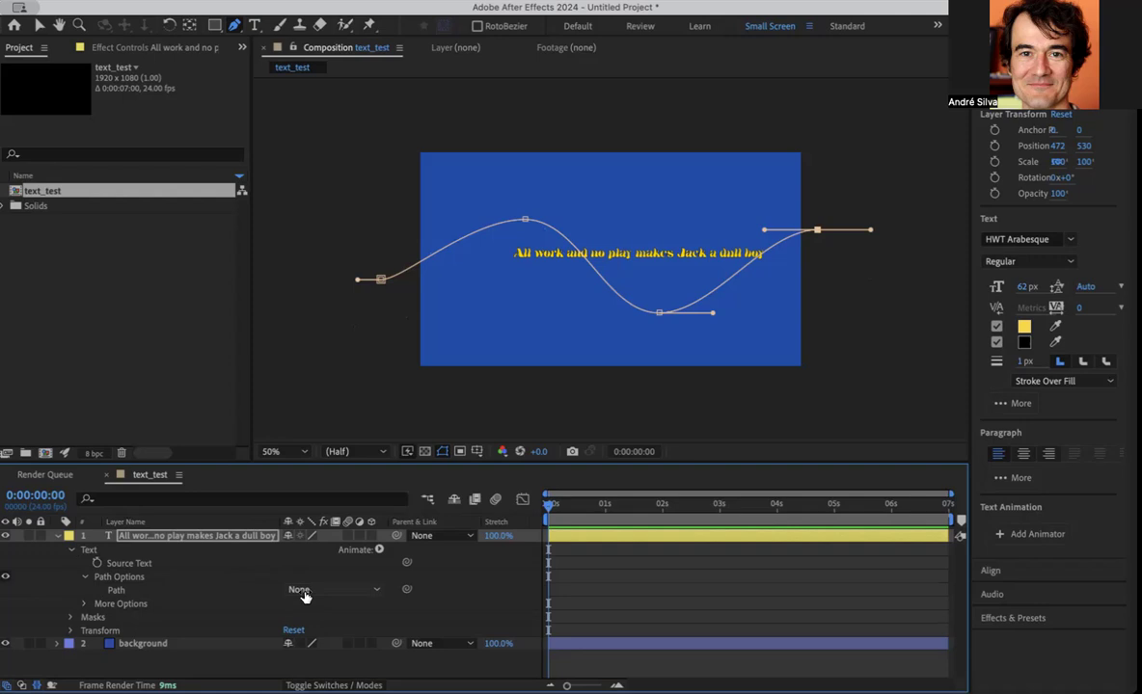
pyautogui.click(304, 593)
pyautogui.click(242, 569)
# - Rename the text layer's mask as open_mask_path
pyautogui.click(71, 618)
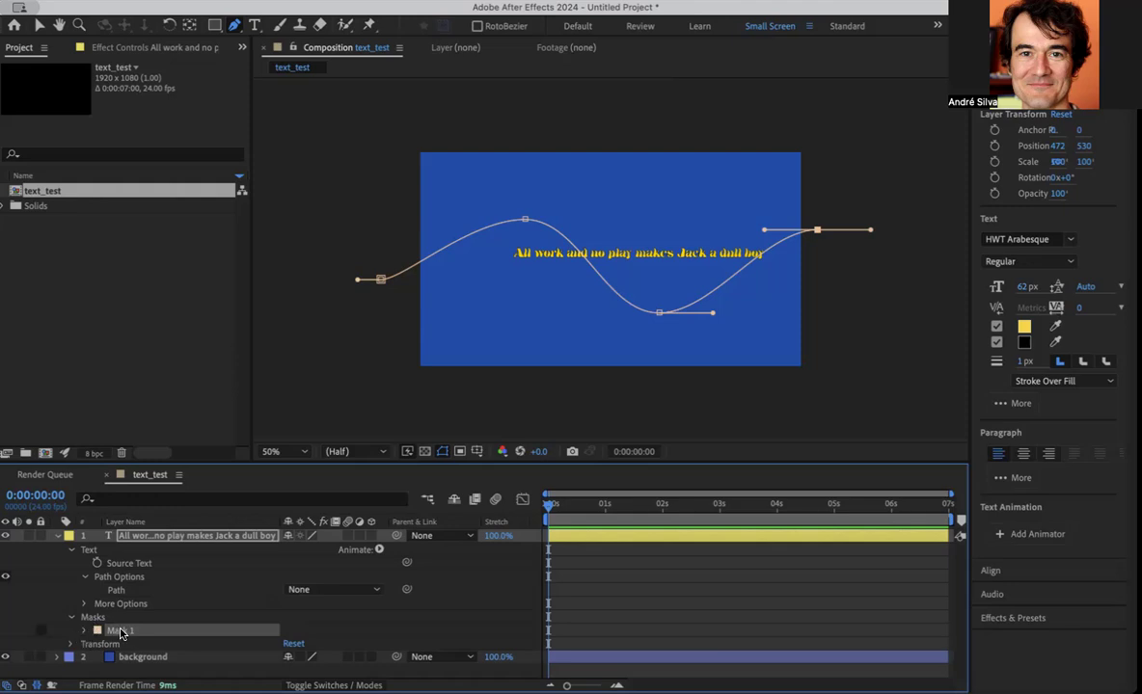
pyautogui.press('Return')
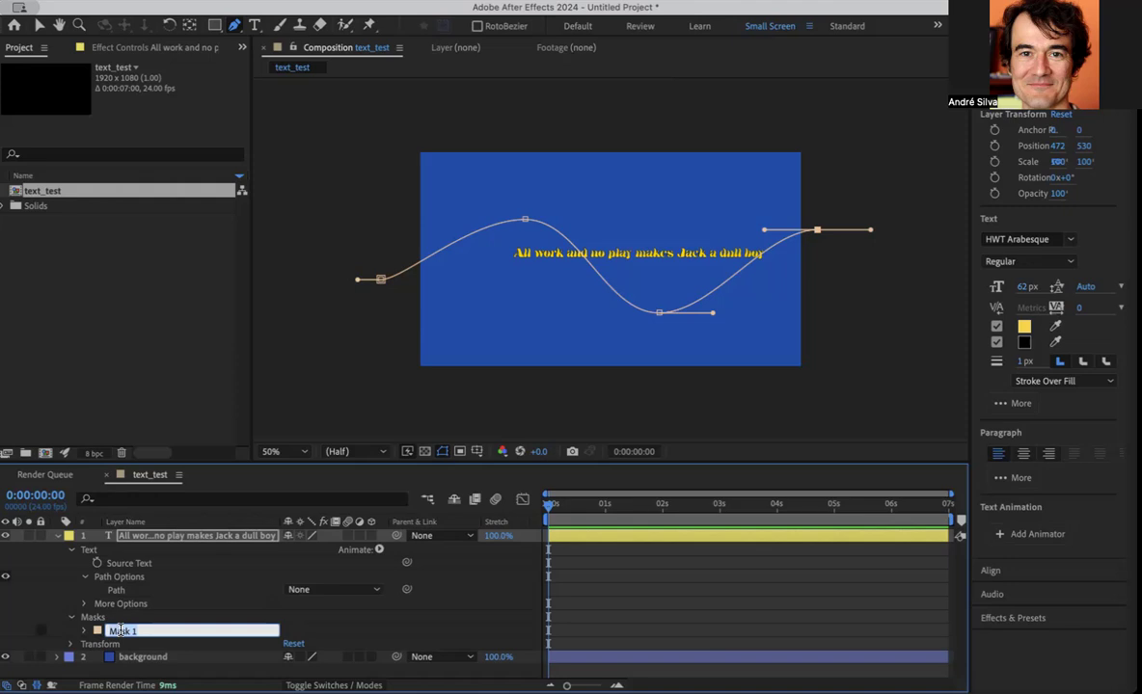
pyautogui.write('open_mask_path')
pyautogui.press('Return')
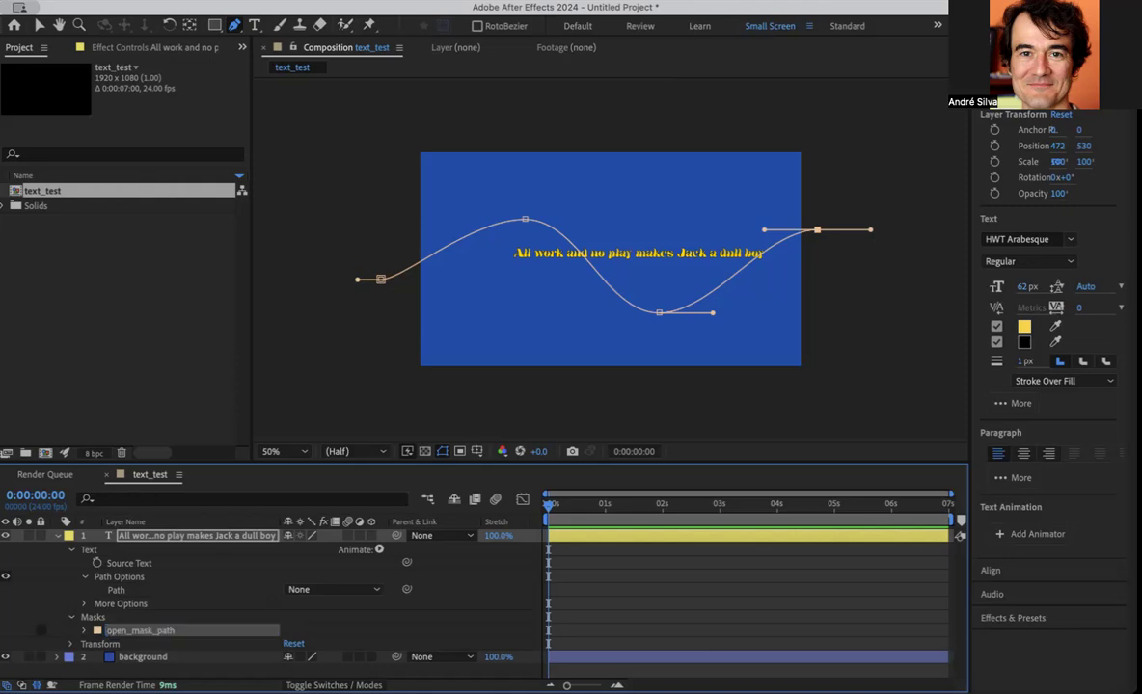
# - Change the mask color of open_mask_path to bright yellow, FDEE00
pyautogui.click(98, 631)
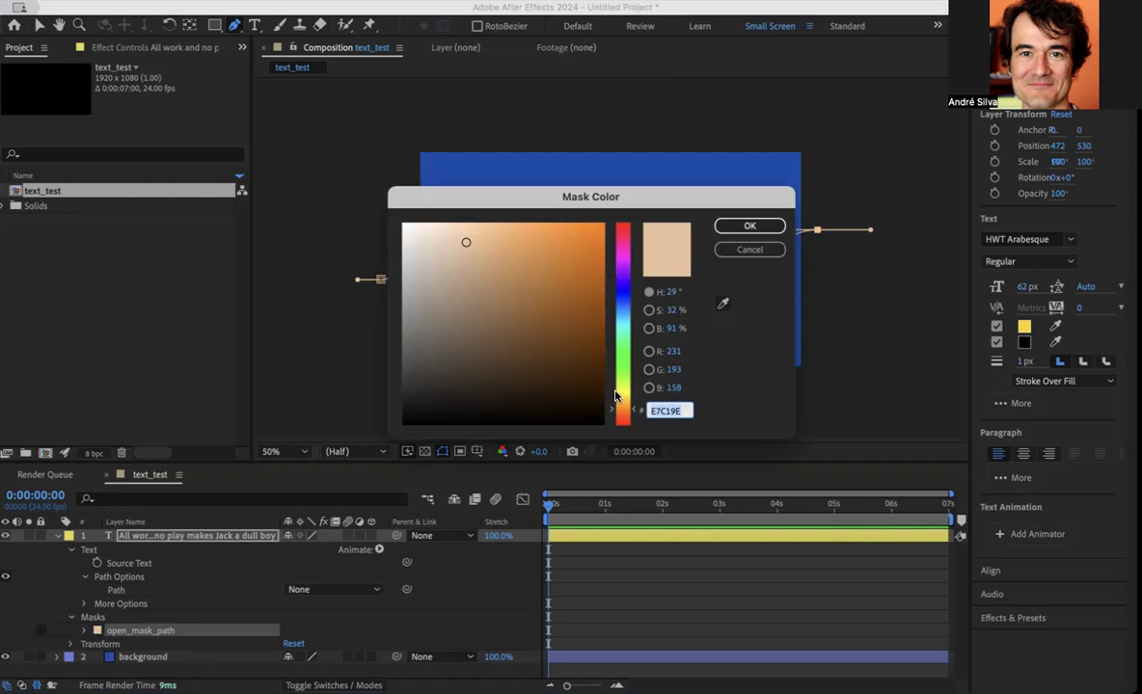
pyautogui.click(622, 392)
pyautogui.click(597, 221)
pyautogui.moveTo(598, 221); pyautogui.dragTo(606, 221)
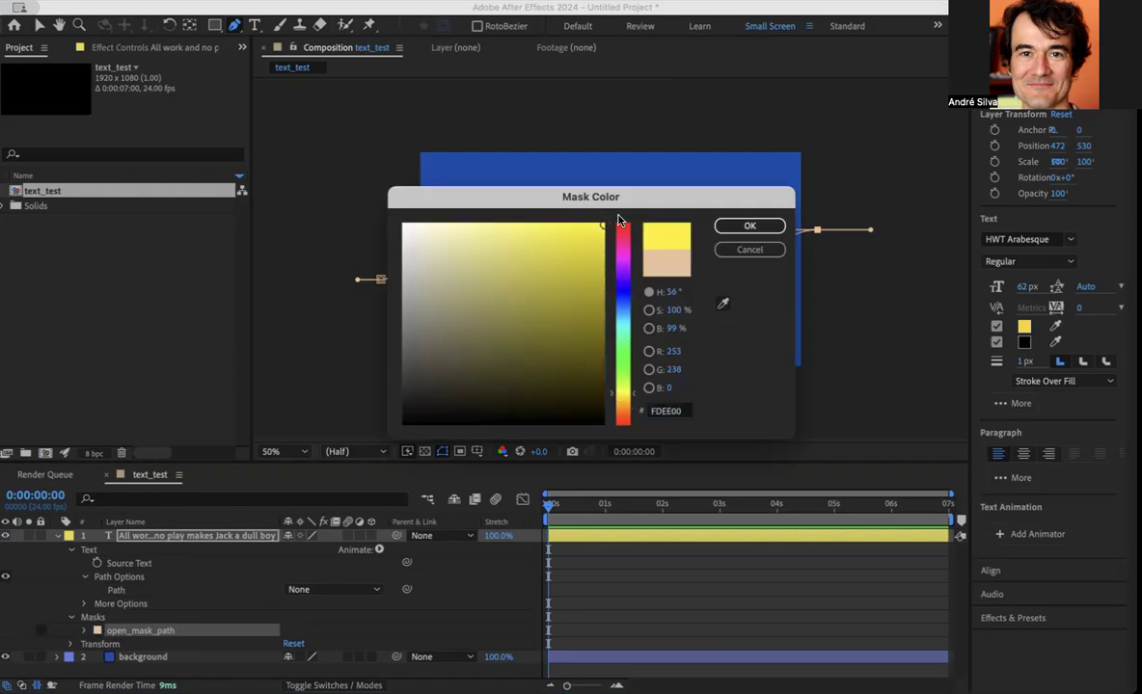
pyautogui.click(751, 226)
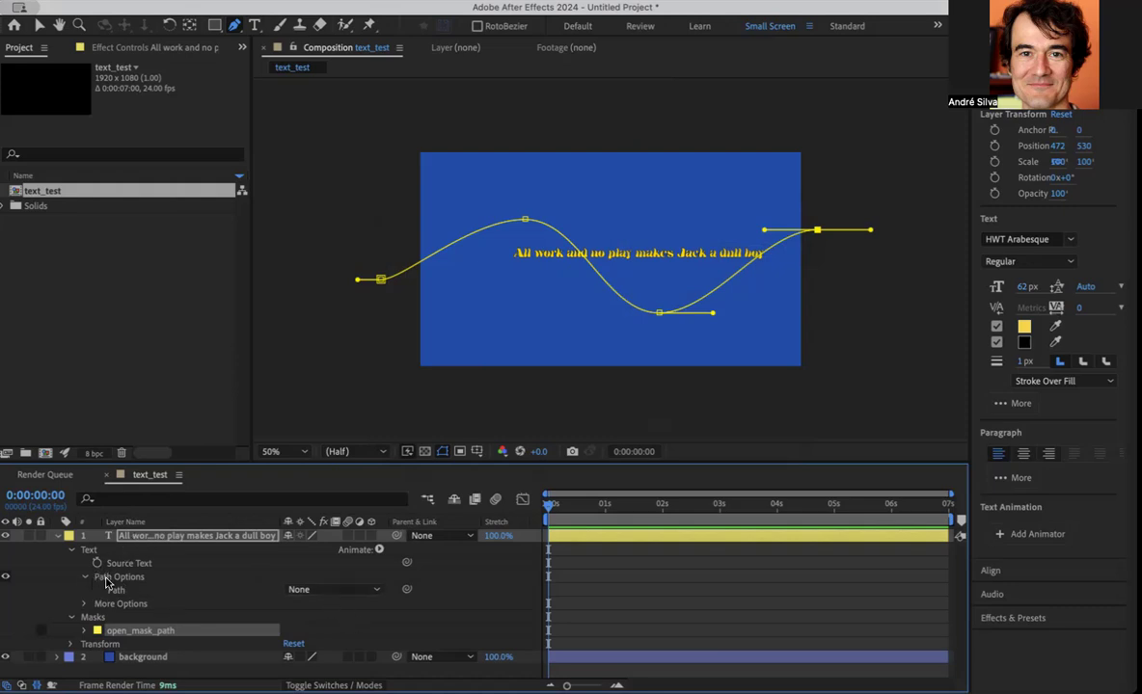
# - Set the text's Path option to open_mask_path and preview the composition
pyautogui.click(300, 590)
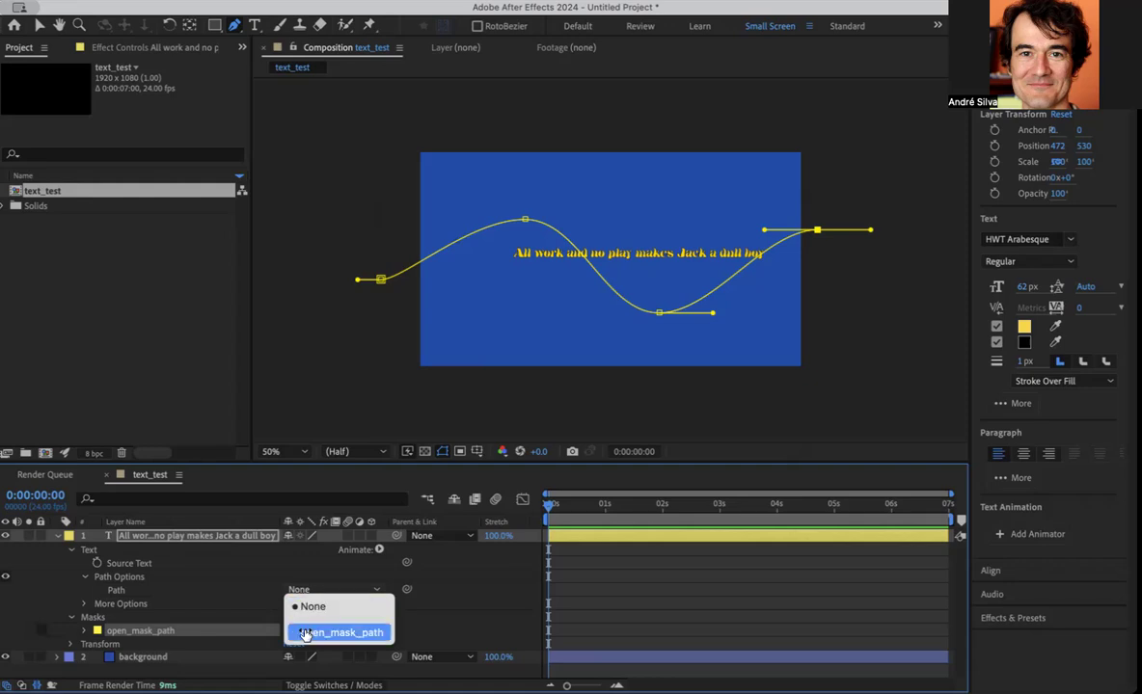
pyautogui.click(305, 634)
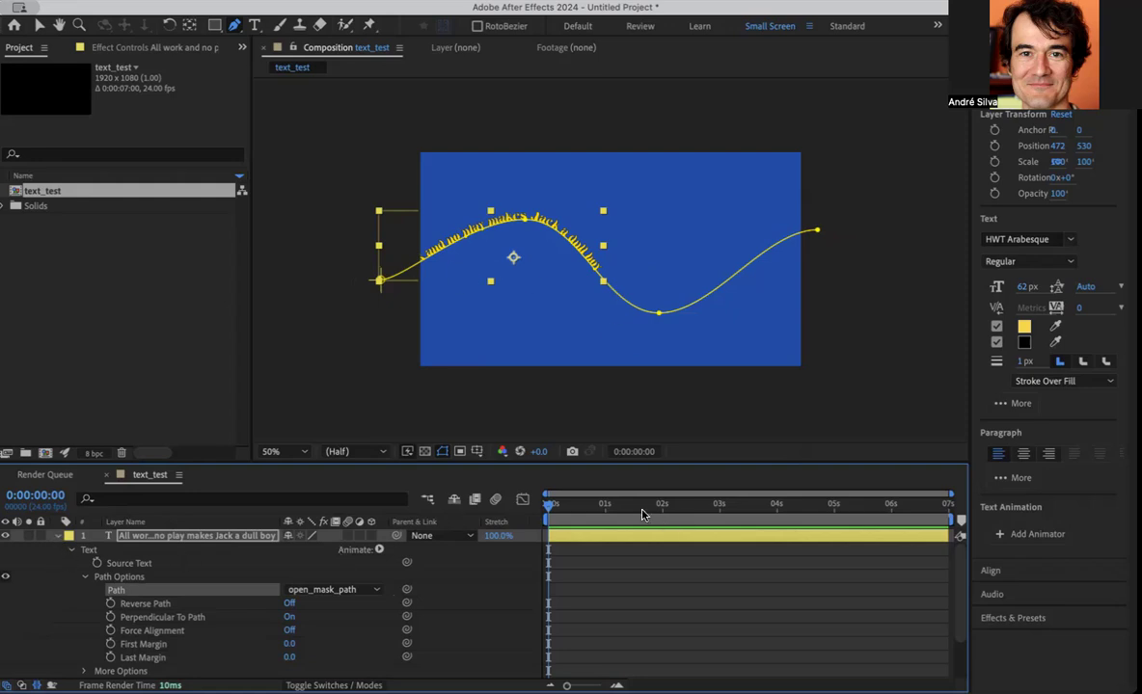
pyautogui.press('space')
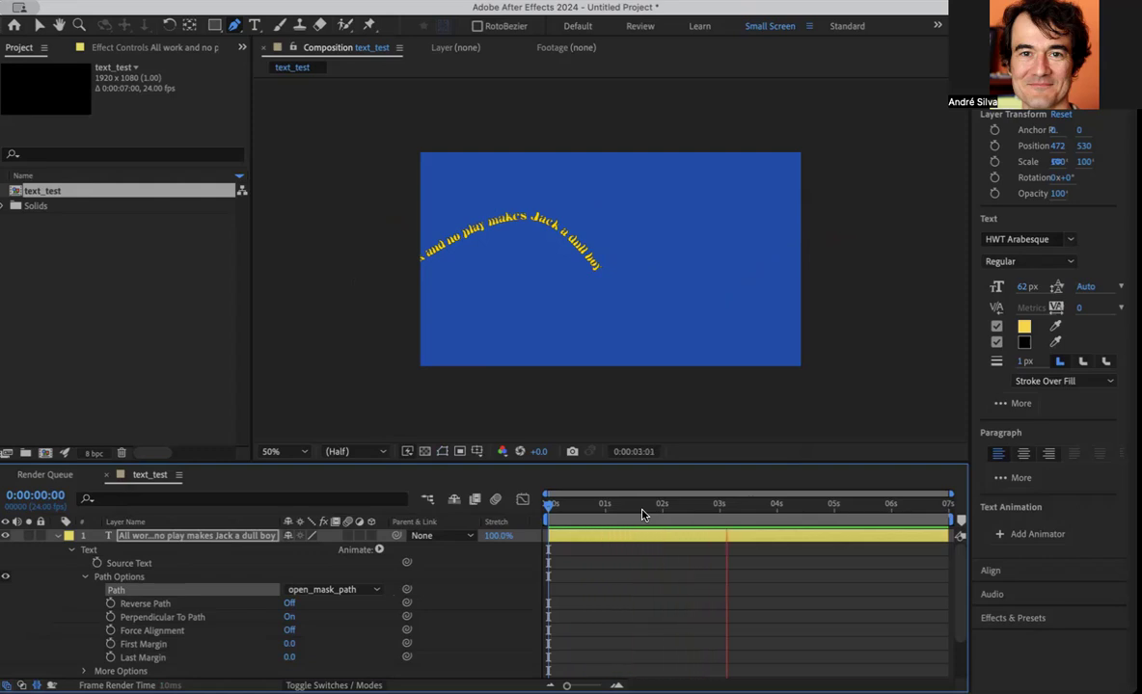
pyautogui.press('space')
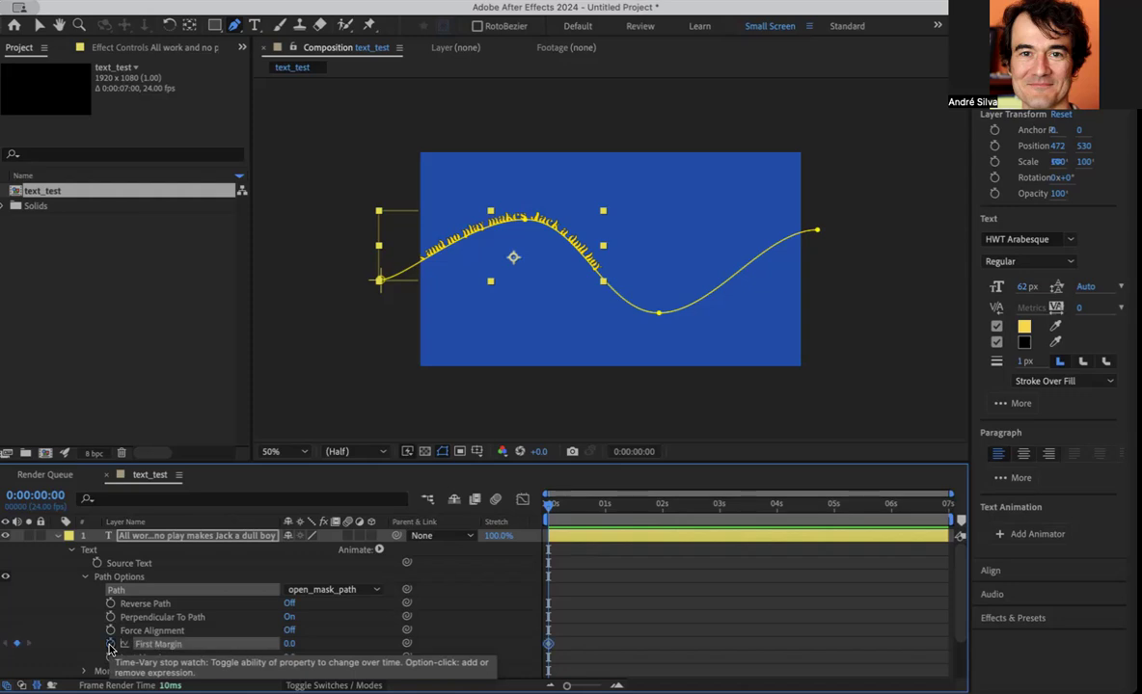
# - Animate the text's First Margin with keyframes of 358 at 0:00:00:00 and 1194 at 0:00:06:23
pyautogui.click(109, 645)
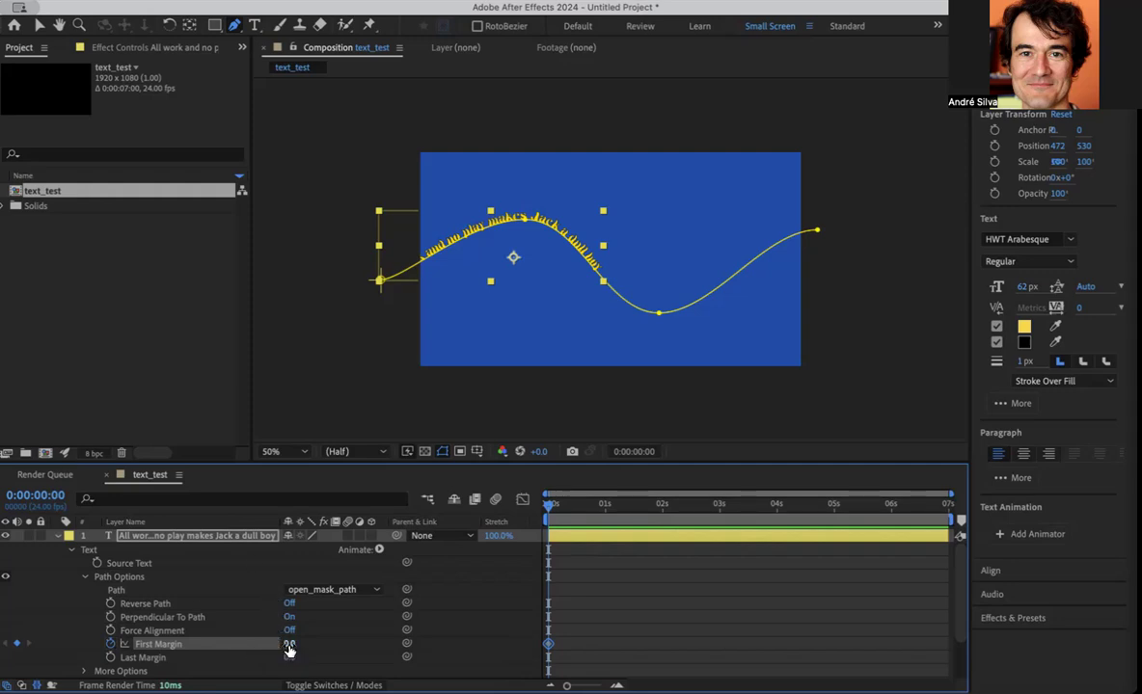
pyautogui.moveTo(289, 647); pyautogui.dragTo(525, 602)
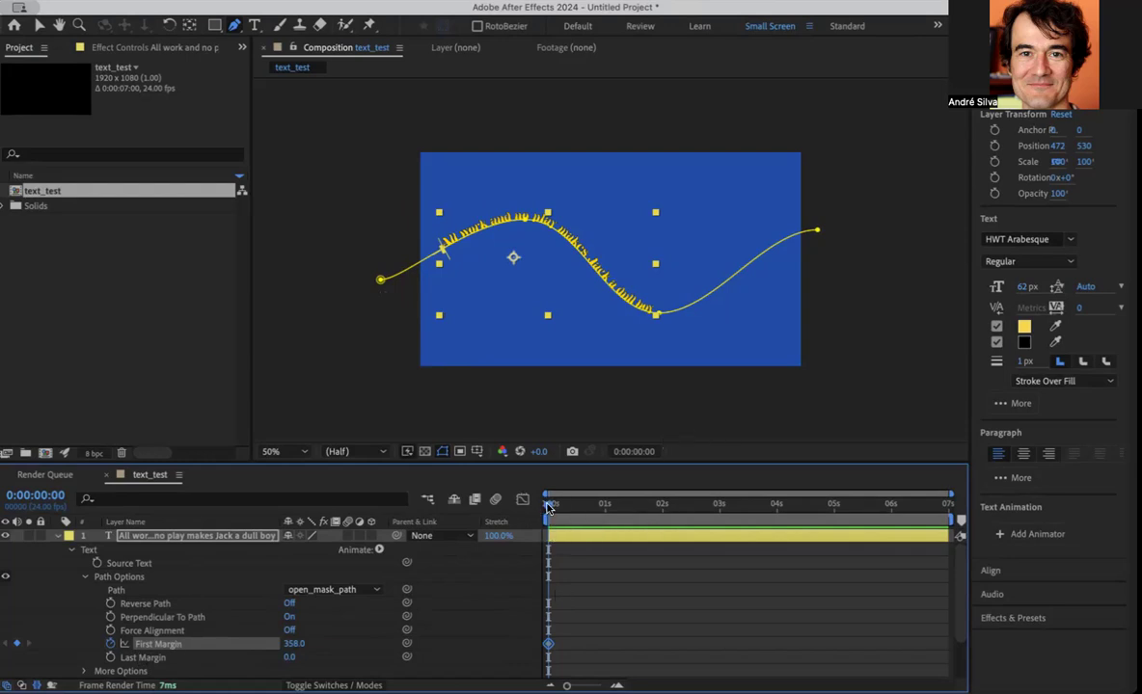
pyautogui.moveTo(547, 508); pyautogui.dragTo(993, 479)
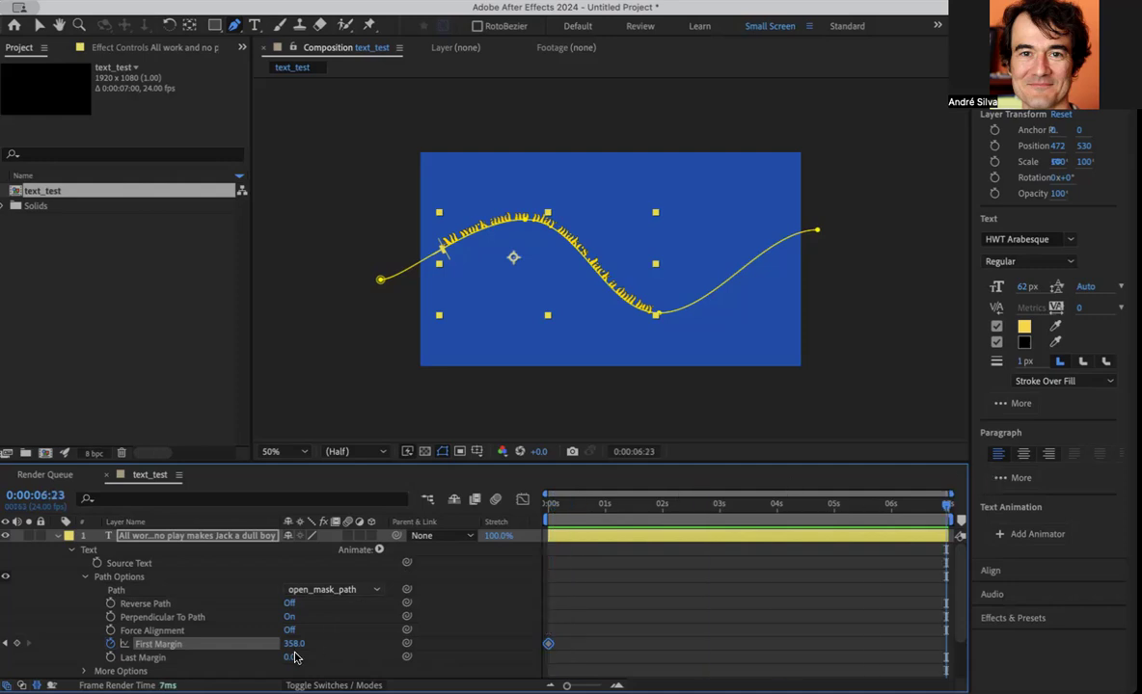
pyautogui.moveTo(291, 645); pyautogui.dragTo(880, 570)
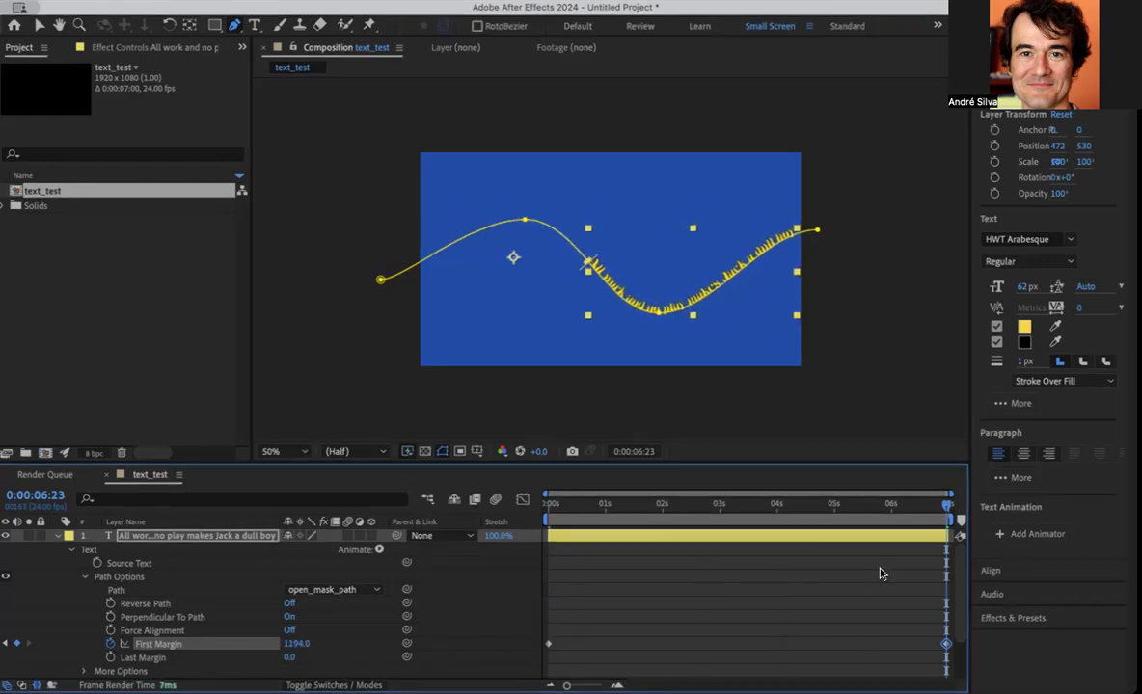
# - Check the text's position at the first and last keyframes and play the First Margin animation
pyautogui.click(535, 514)
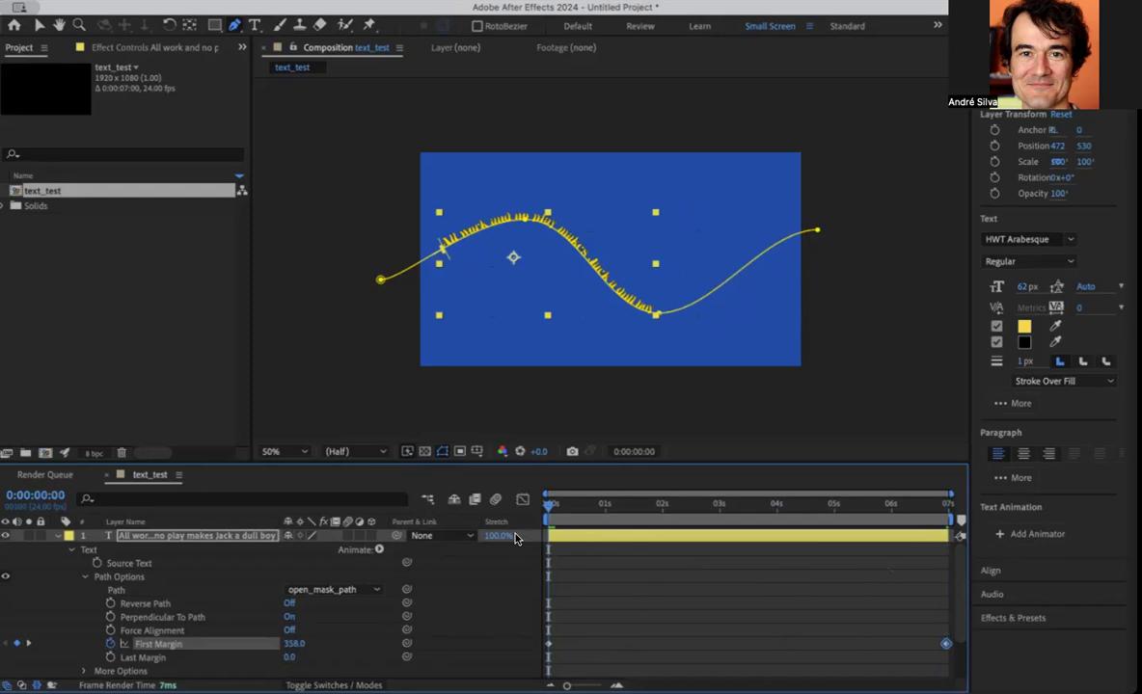
pyautogui.press('End')
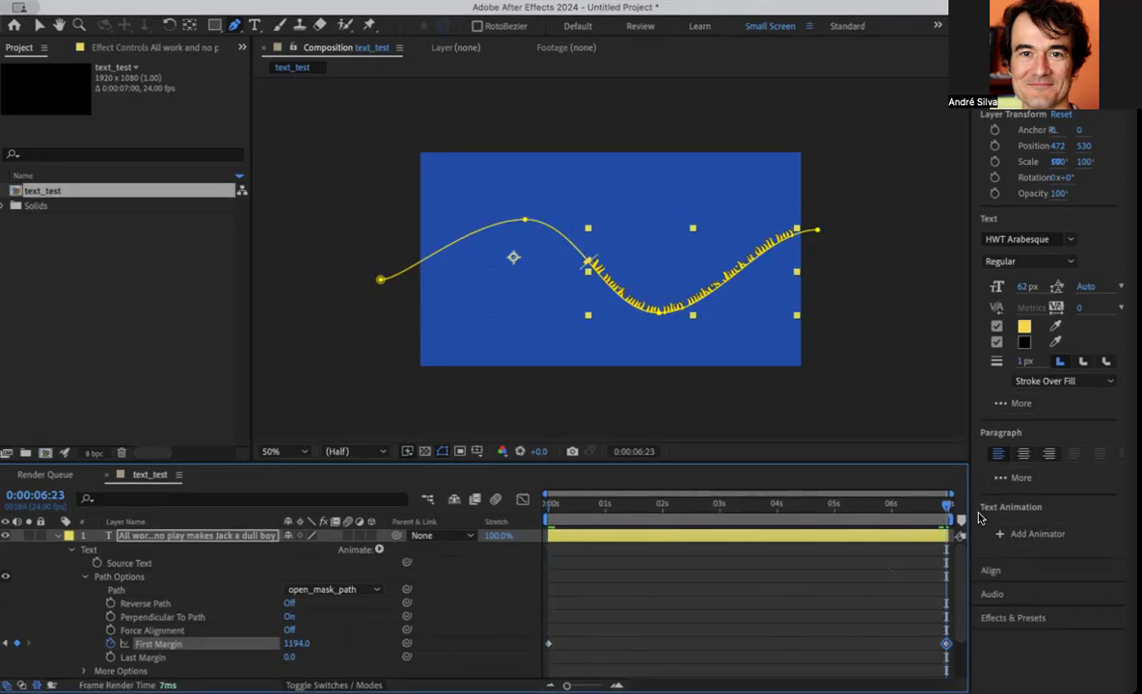
pyautogui.press('space')
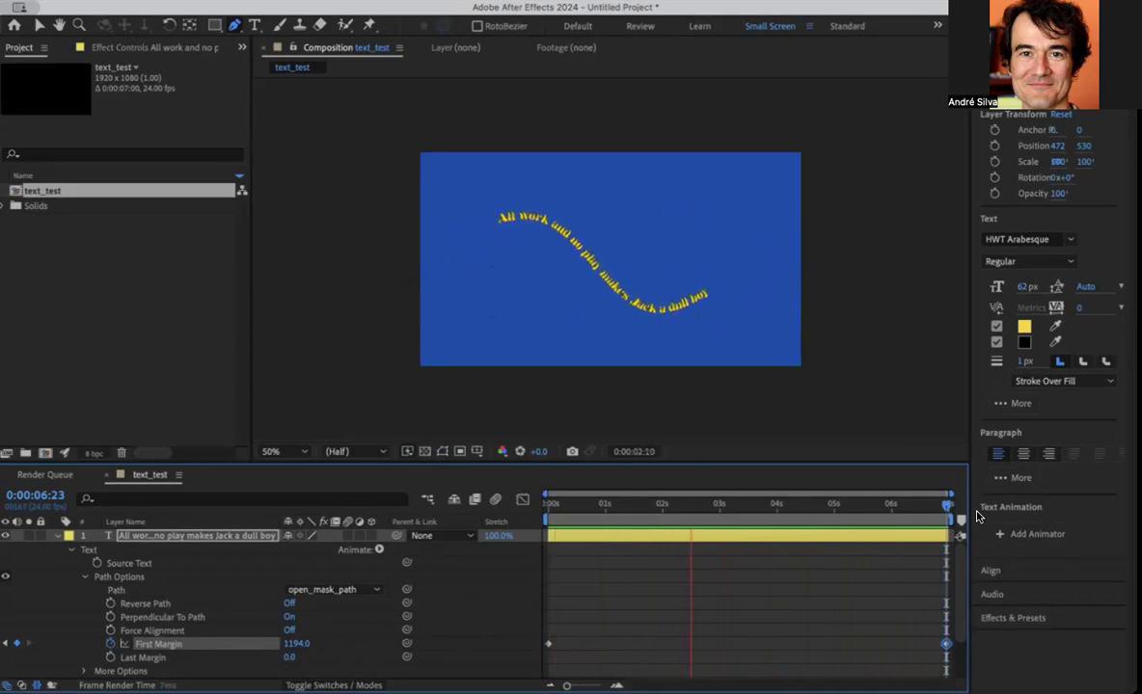
# - Collapse the text layer's properties, return the playhead to the start, and hide that layer with nothing selected
pyautogui.click(56, 536)
pyautogui.moveTo(589, 503); pyautogui.dragTo(503, 504)
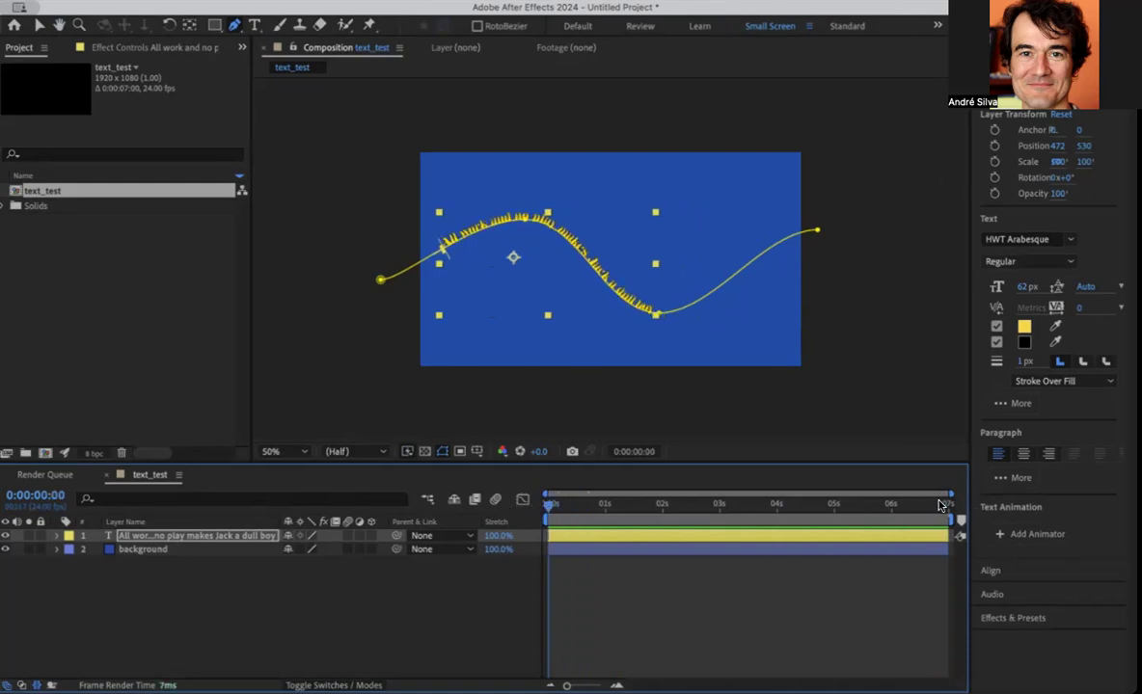
pyautogui.click(150, 601)
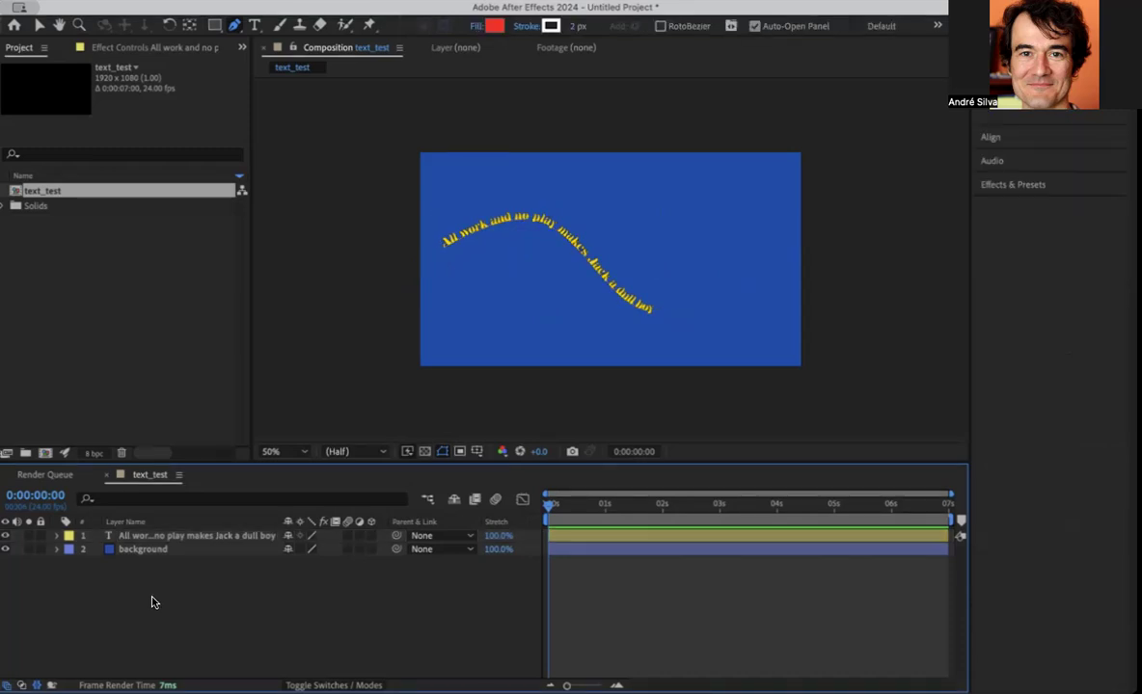
pyautogui.click(5, 537)
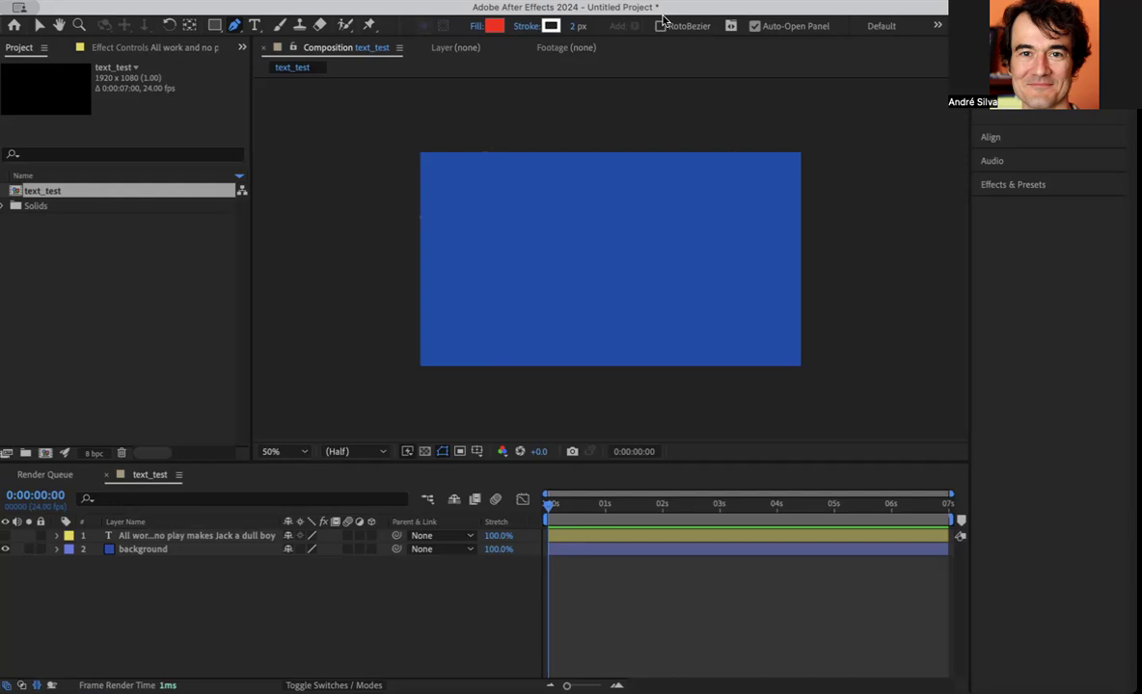
pyautogui.click(309, 576)
# - Create a second text layer reading "Open the pod bay doors" across the middle of the composition
pyautogui.click(258, 27)
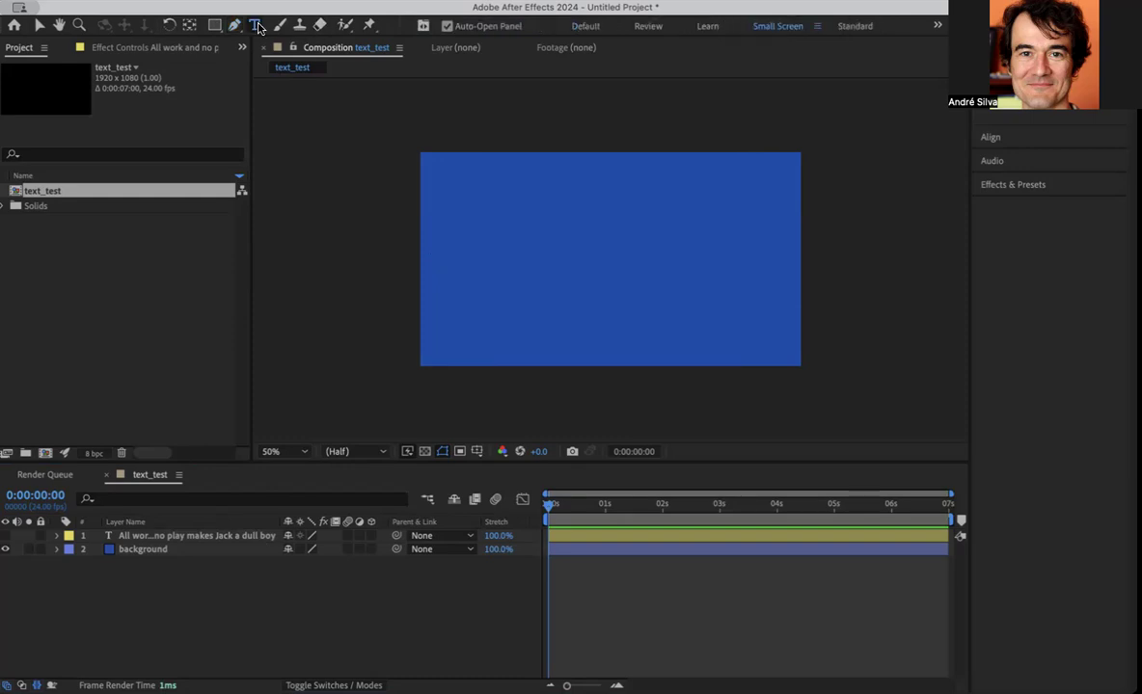
pyautogui.click(511, 267)
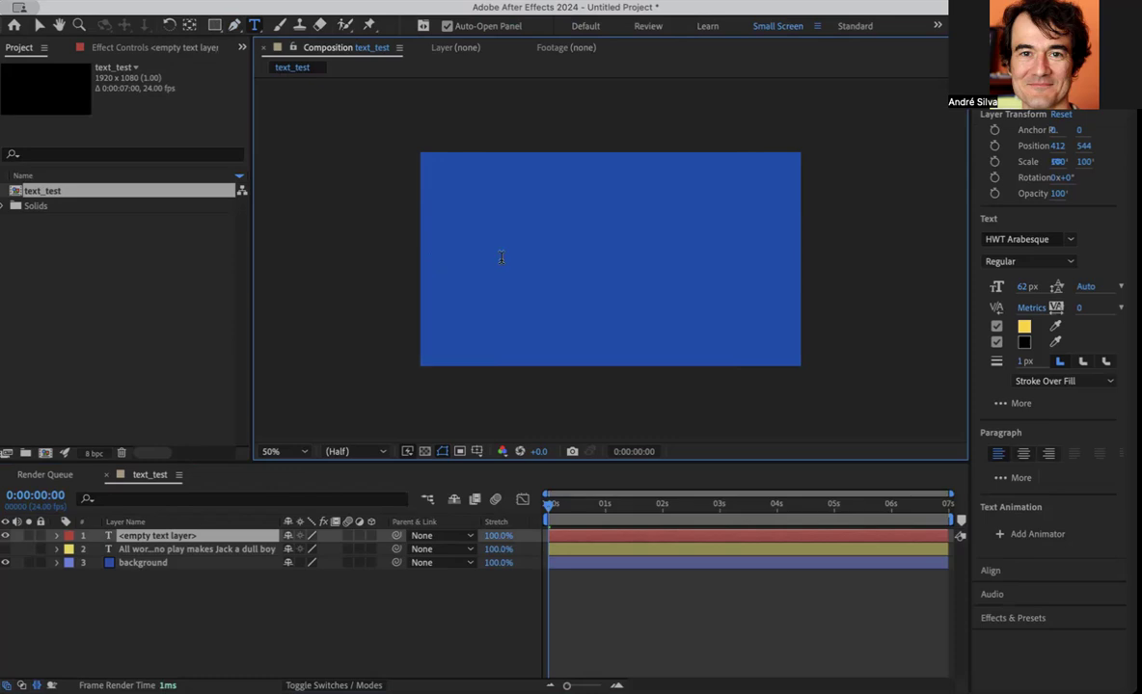
pyautogui.write('Open the')
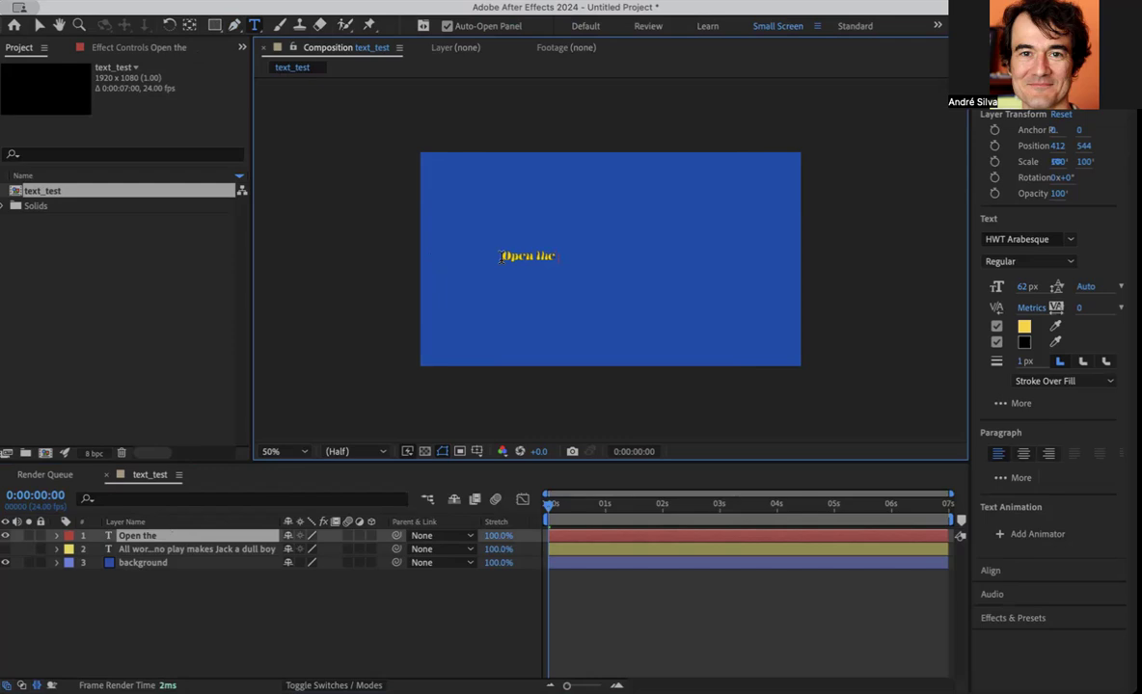
pyautogui.write(' pod')
pyautogui.write('bay')
pyautogui.press('BackSpace')
pyautogui.press('BackSpace')
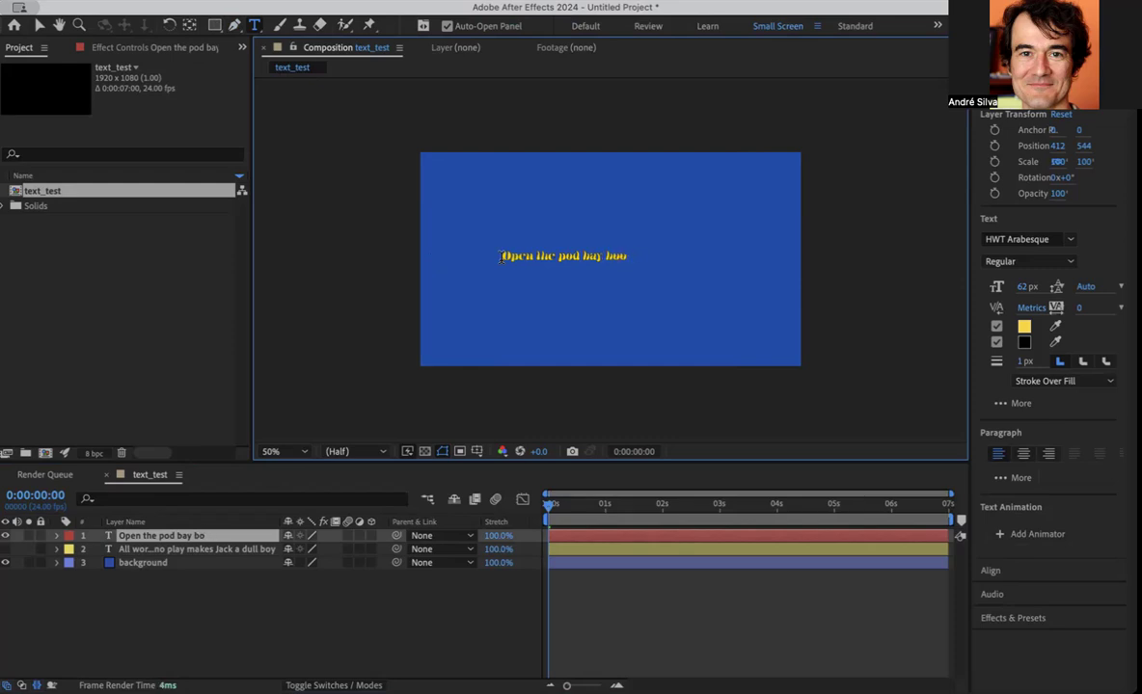
pyautogui.write('doors, Ha')
pyautogui.press('BackSpace')
pyautogui.press('BackSpace')
pyautogui.press('BackSpace')
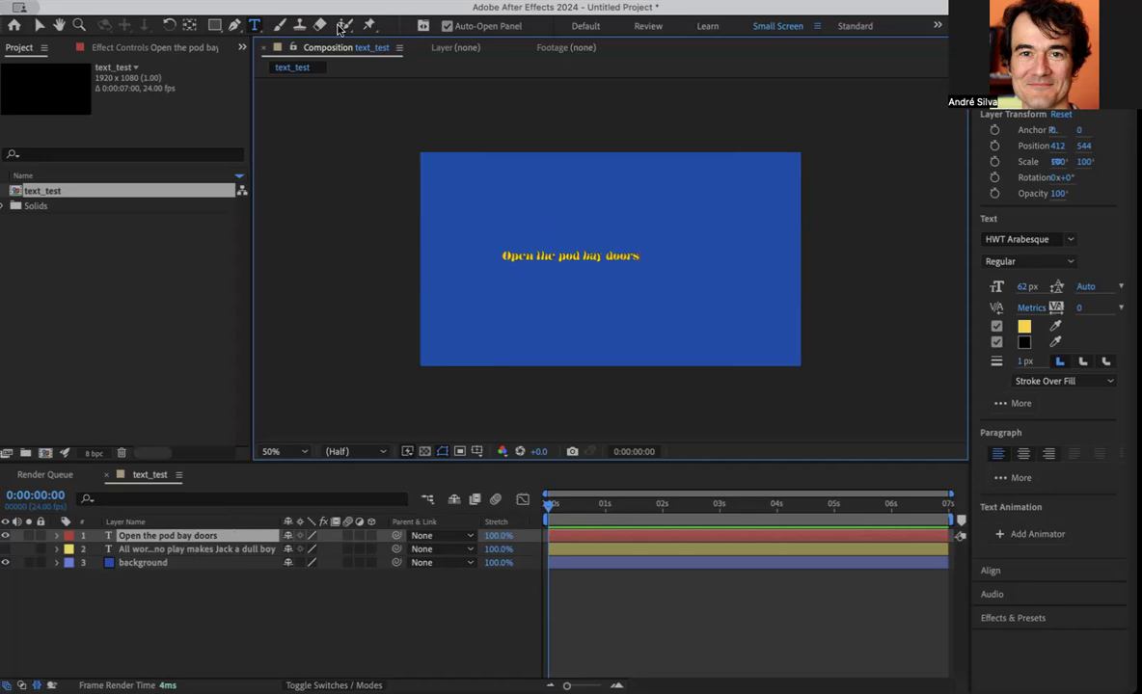
# - Draw a circular mask on the "Open the pod bay doors" layer with the Ellipse tool, over the end of its text
pyautogui.click(214, 26)
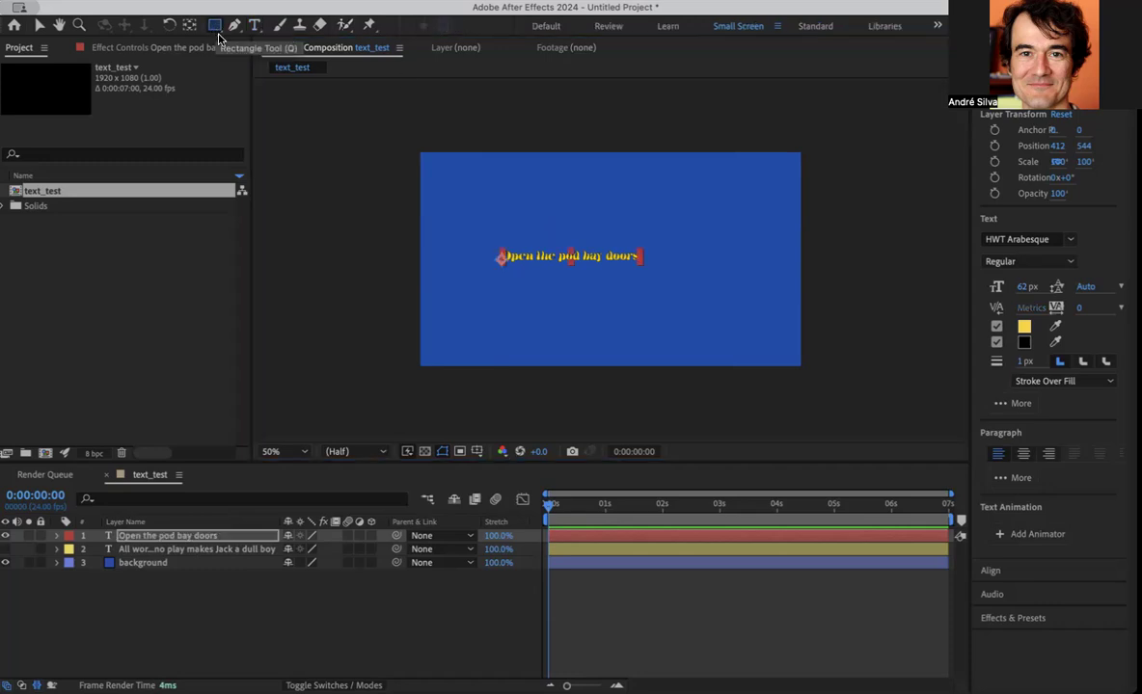
pyautogui.click(214, 26)
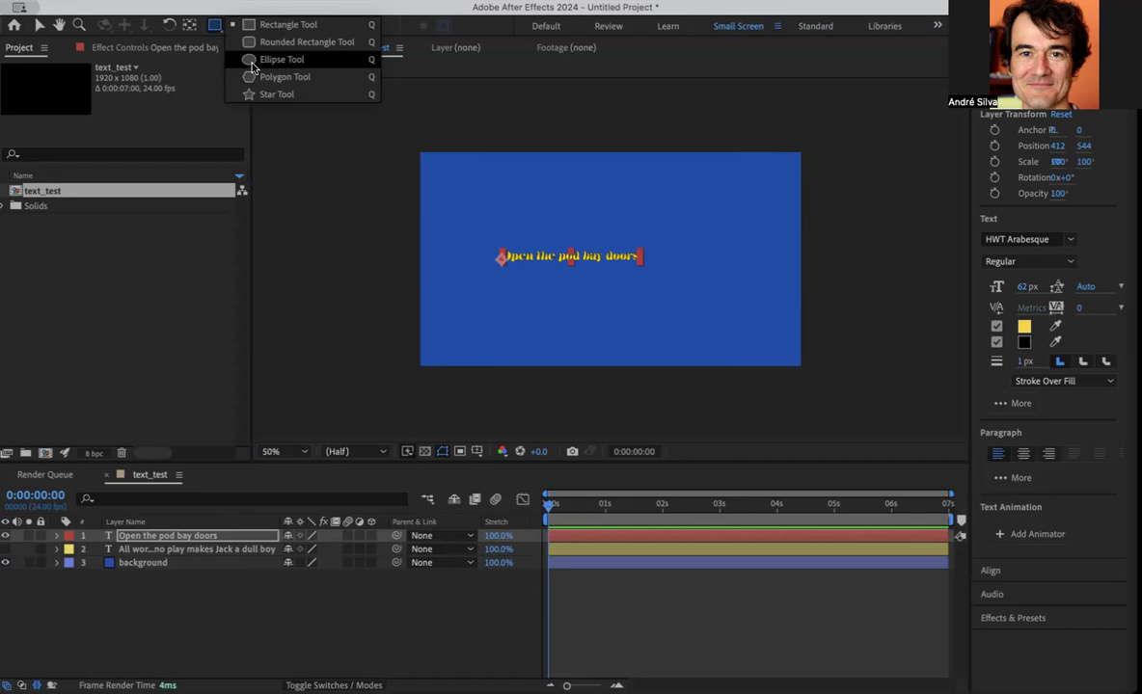
pyautogui.click(253, 64)
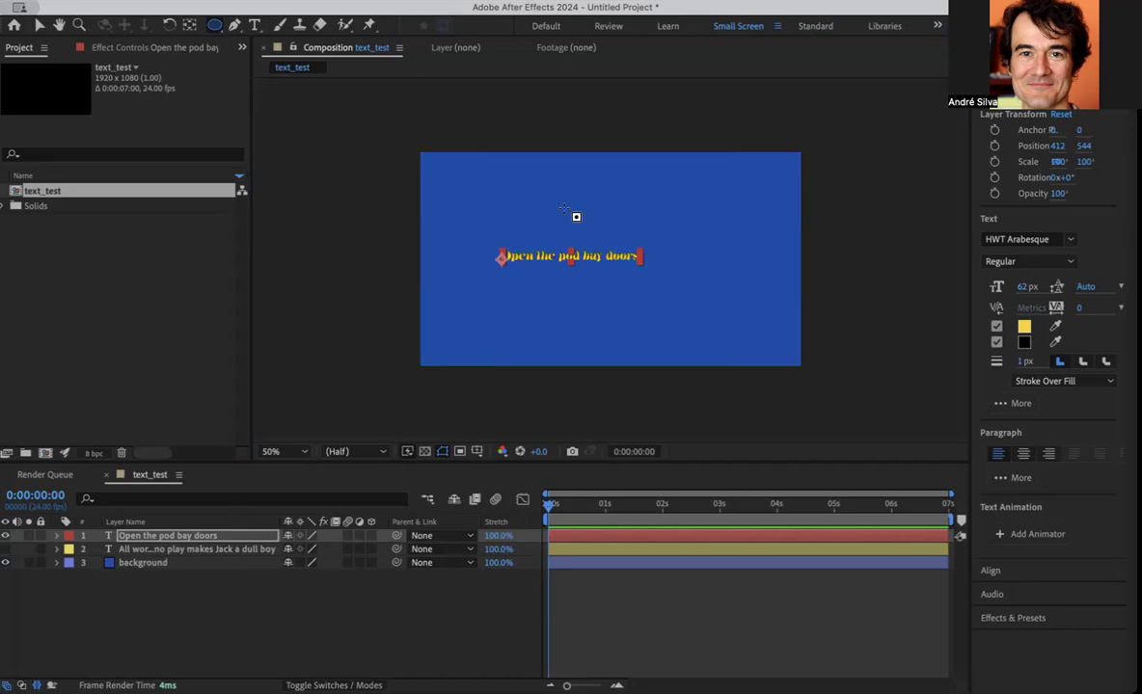
pyautogui.moveTo(550, 209); pyautogui.dragTo(686, 361)
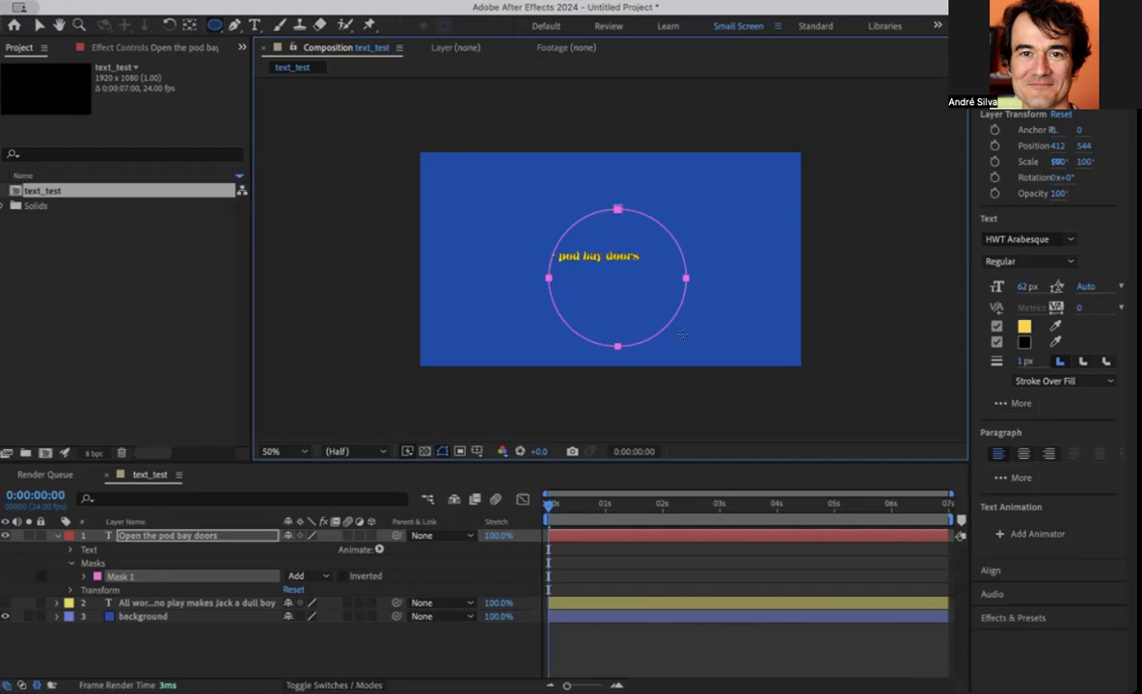
# - Select the whole circular mask and move it up and left to about the composition's center
pyautogui.click(39, 24)
pyautogui.doubleClick(619, 209)
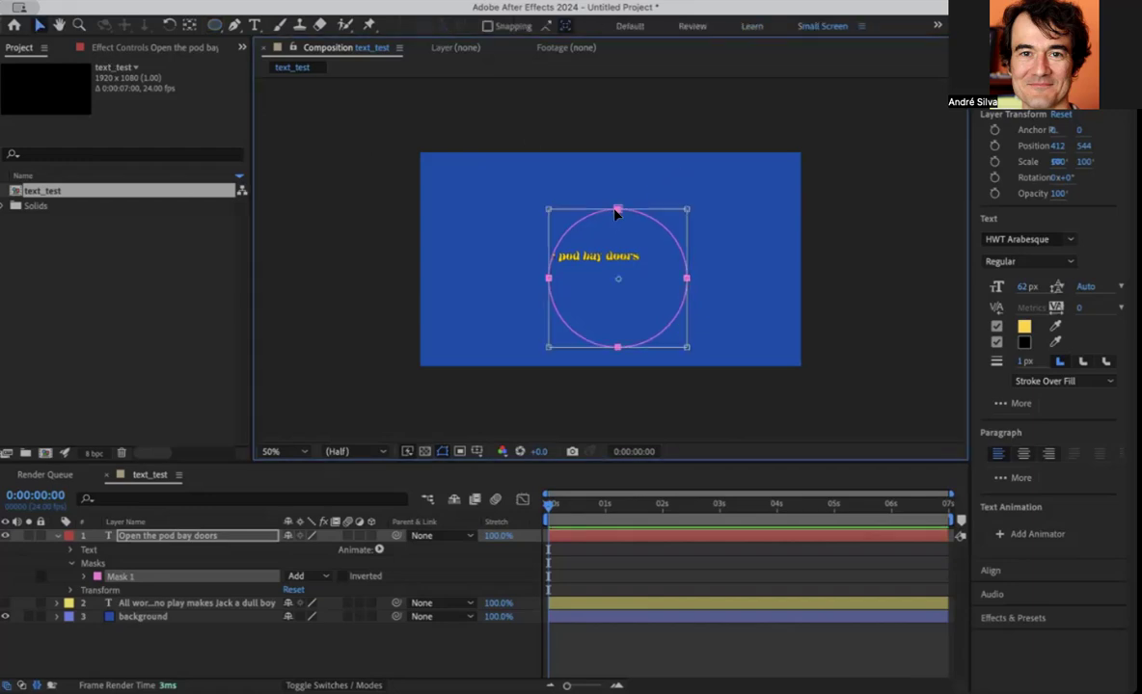
pyautogui.moveTo(641, 263); pyautogui.dragTo(627, 243)
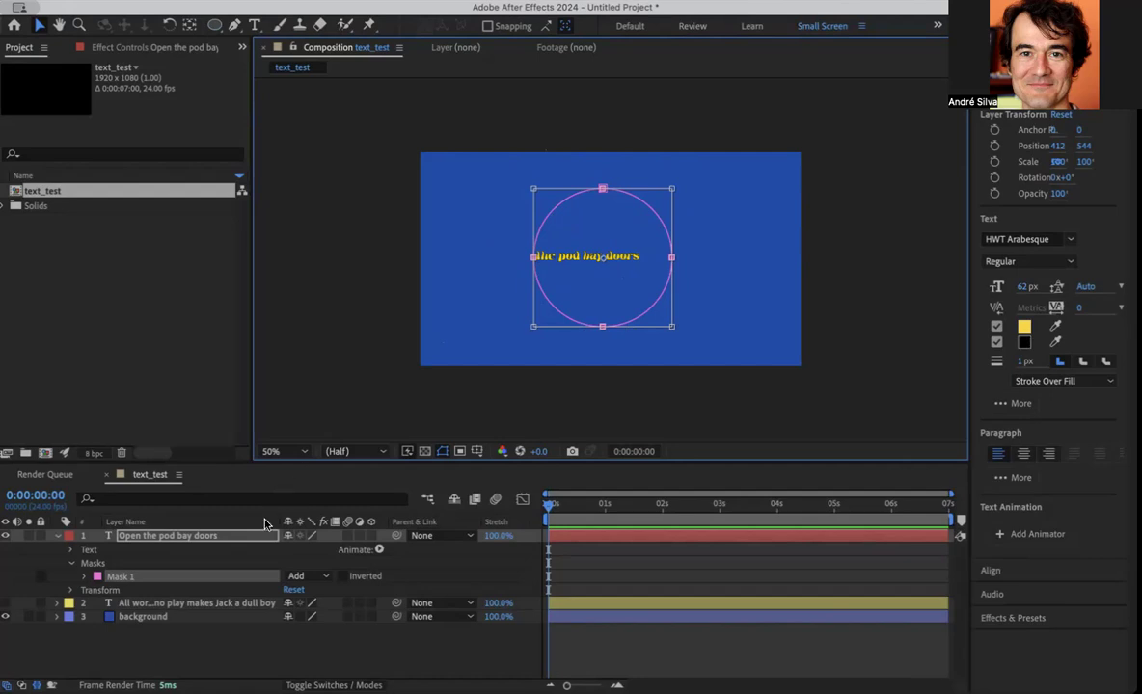
# - Rename the circular mask on the "Open the pod bay doors" layer as closed_mask
pyautogui.click(127, 582)
pyautogui.press('Return')
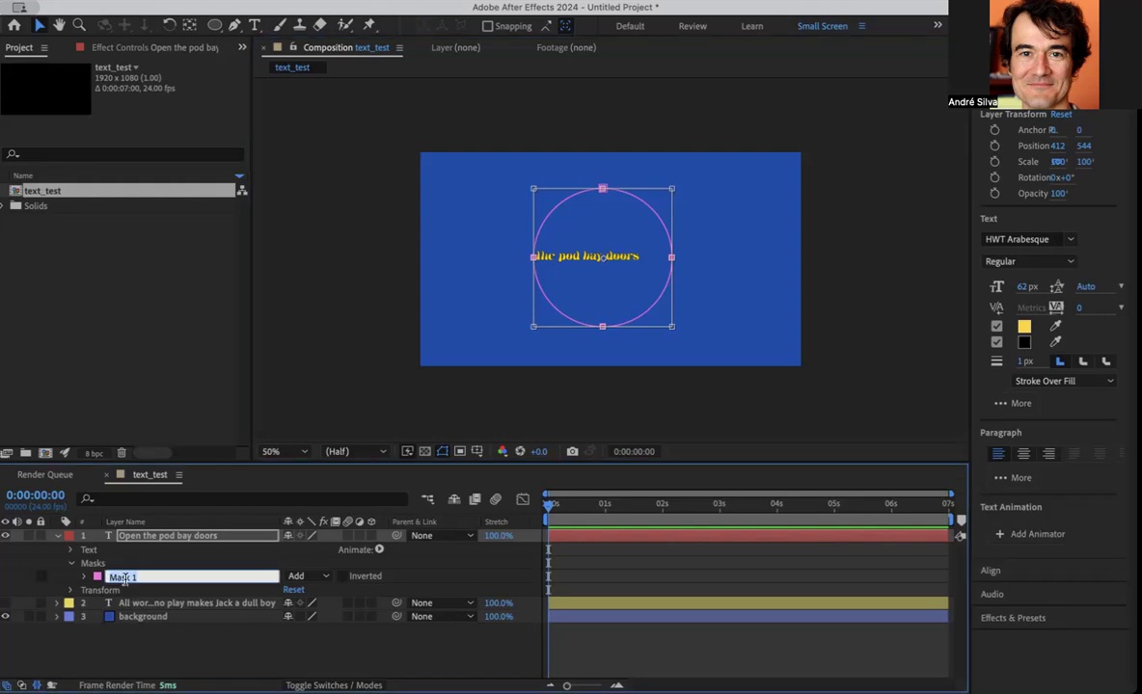
pyautogui.write('closed_mask')
pyautogui.press('Return')
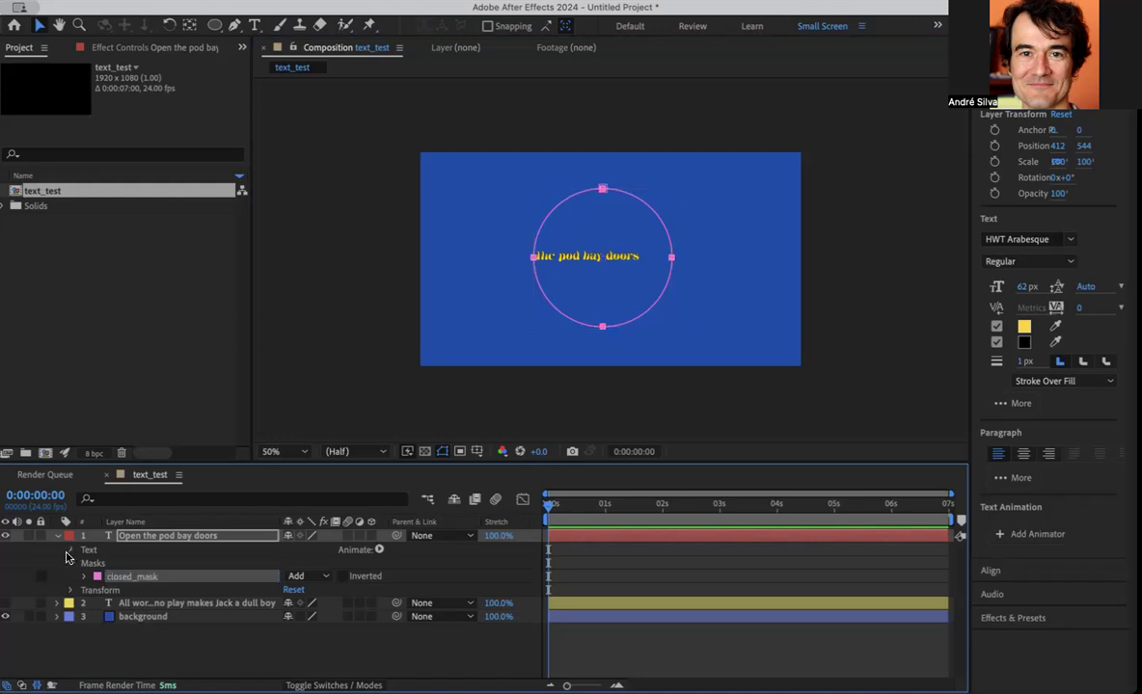
# - Set closed_mask as the text path in the Path Options of the "Open the pod bay doors" layer
pyautogui.click(68, 549)
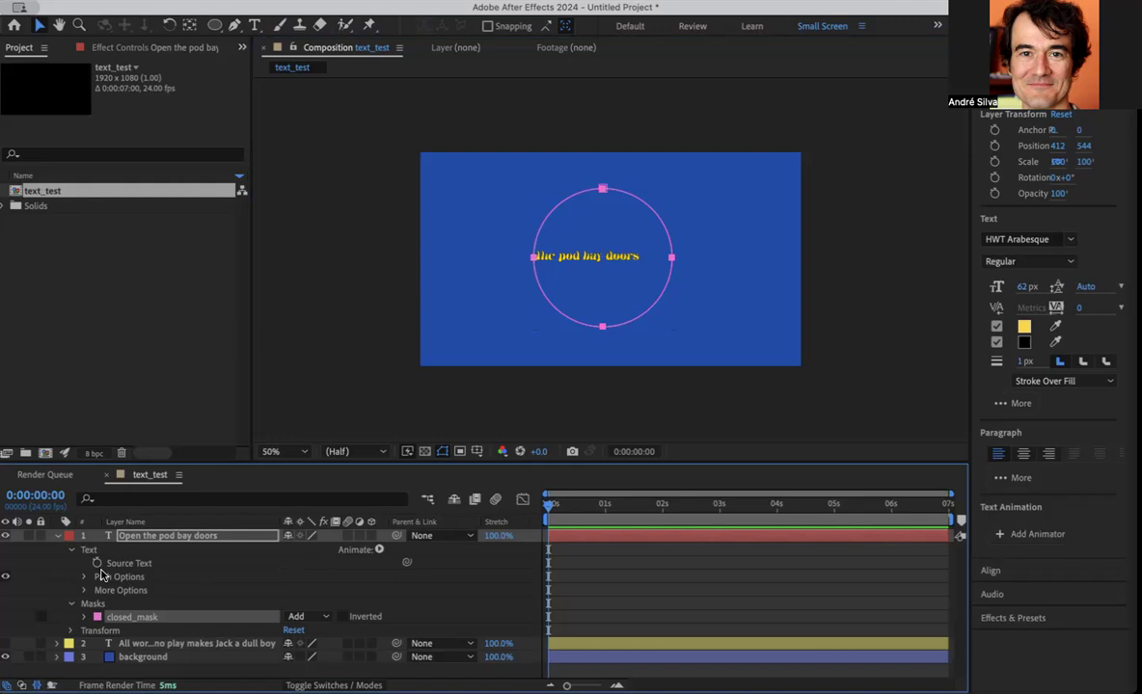
pyautogui.click(84, 577)
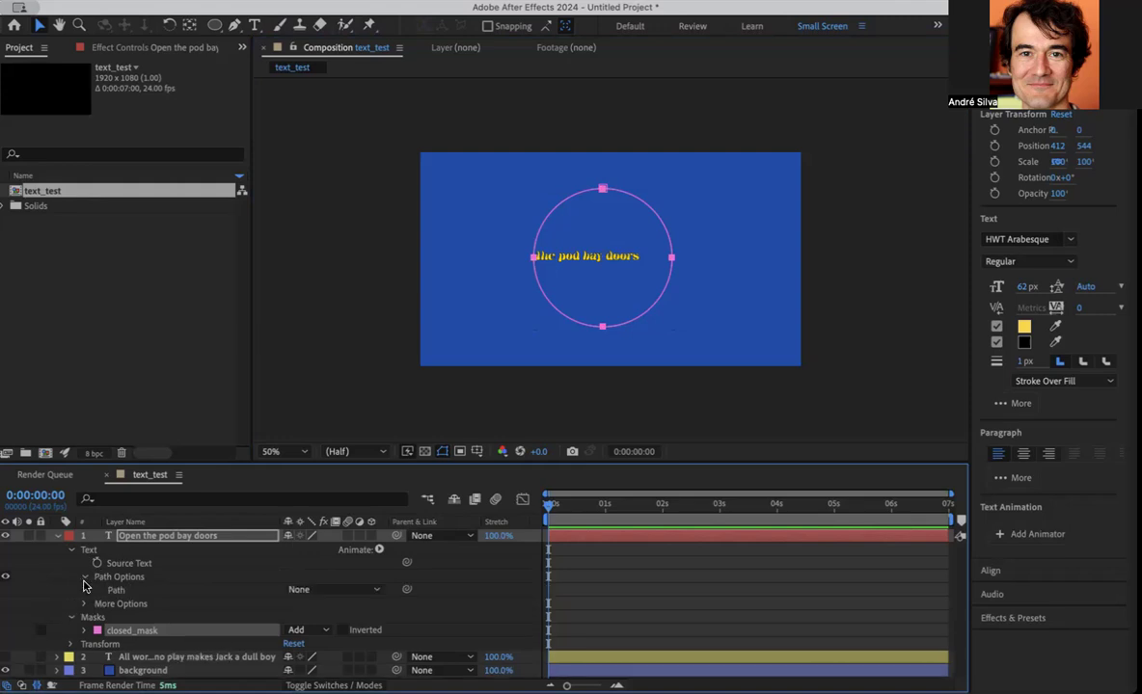
pyautogui.click(297, 590)
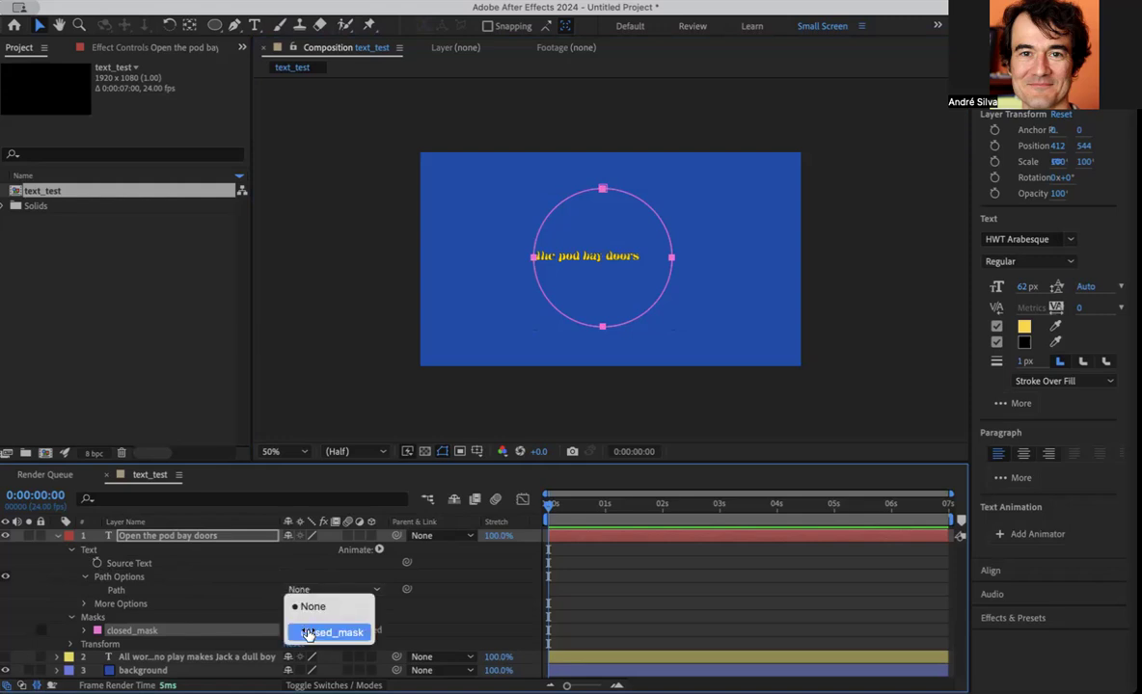
pyautogui.click(307, 632)
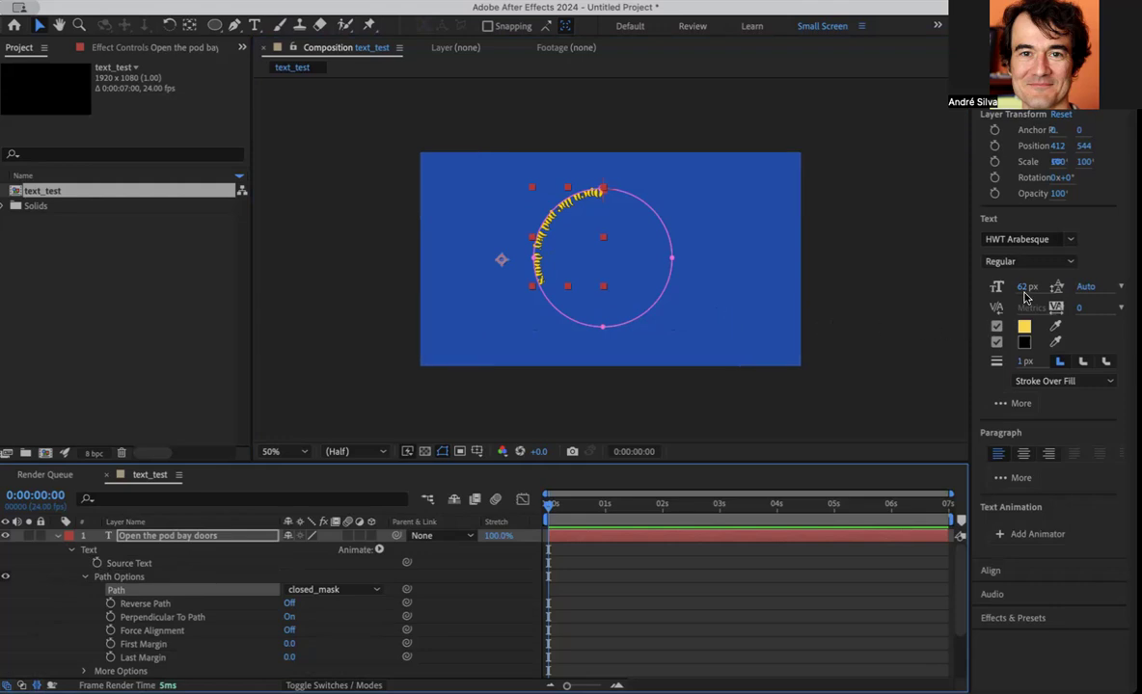
# - Set the circular text's font size to 138 px
pyautogui.moveTo(1022, 290); pyautogui.dragTo(1121, 286)
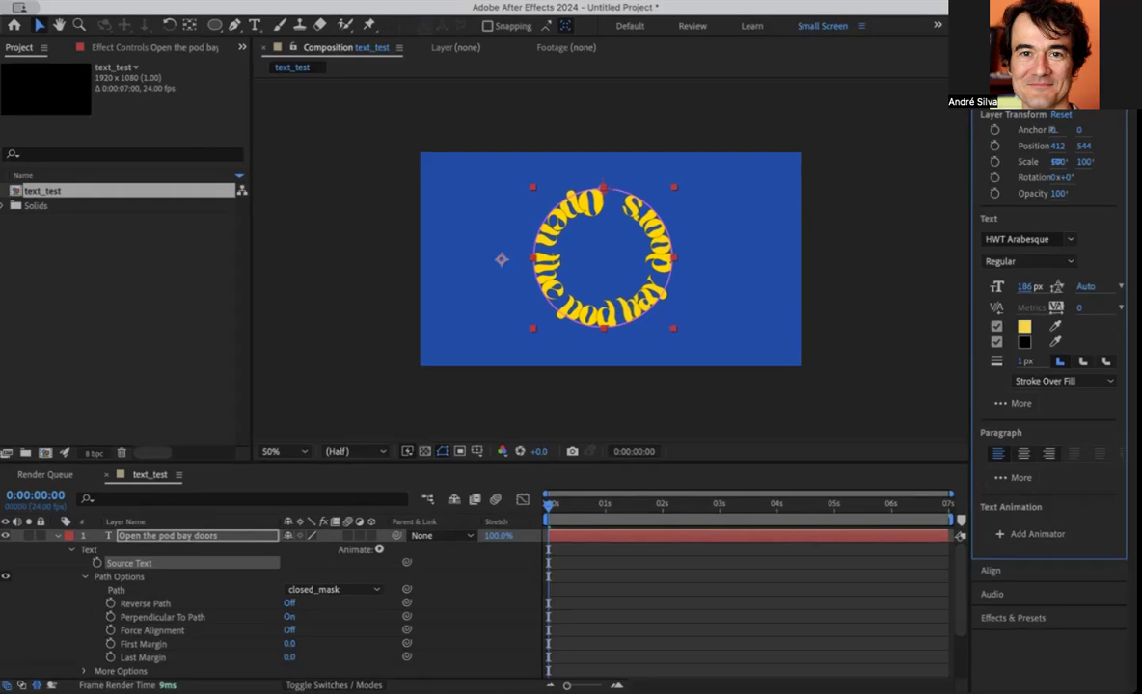
pyautogui.moveTo(1107, 281)
pyautogui.mouseDown()
pyautogui.moveTo(1072, 281)
pyautogui.moveTo(1107, 281)
pyautogui.mouseUp()
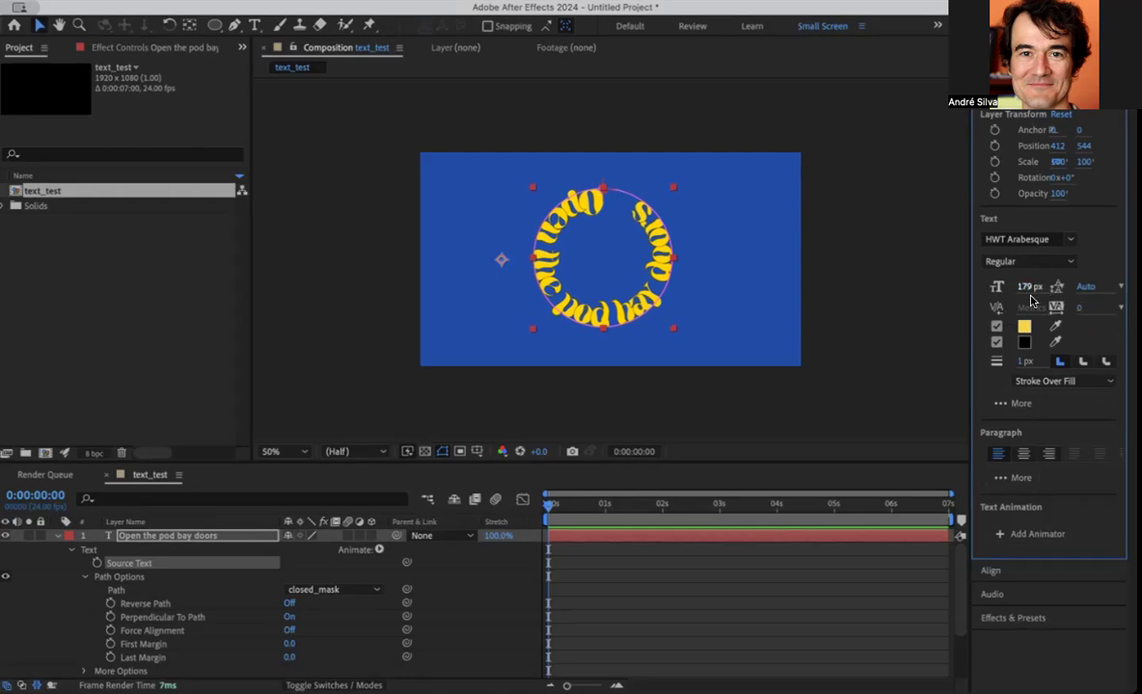
pyautogui.moveTo(1024, 280); pyautogui.dragTo(978, 276)
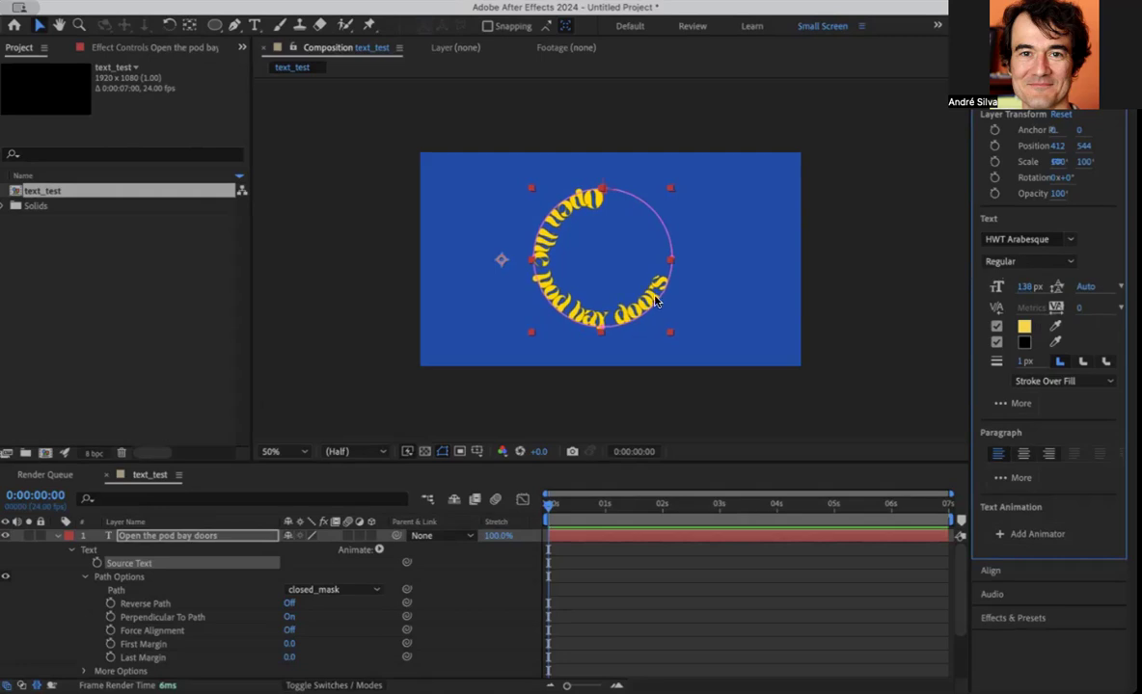
# - Keyframe the text's First Margin at 0 at the start and 2107 at 0:00:06:23, and preview the animation
pyautogui.click(109, 643)
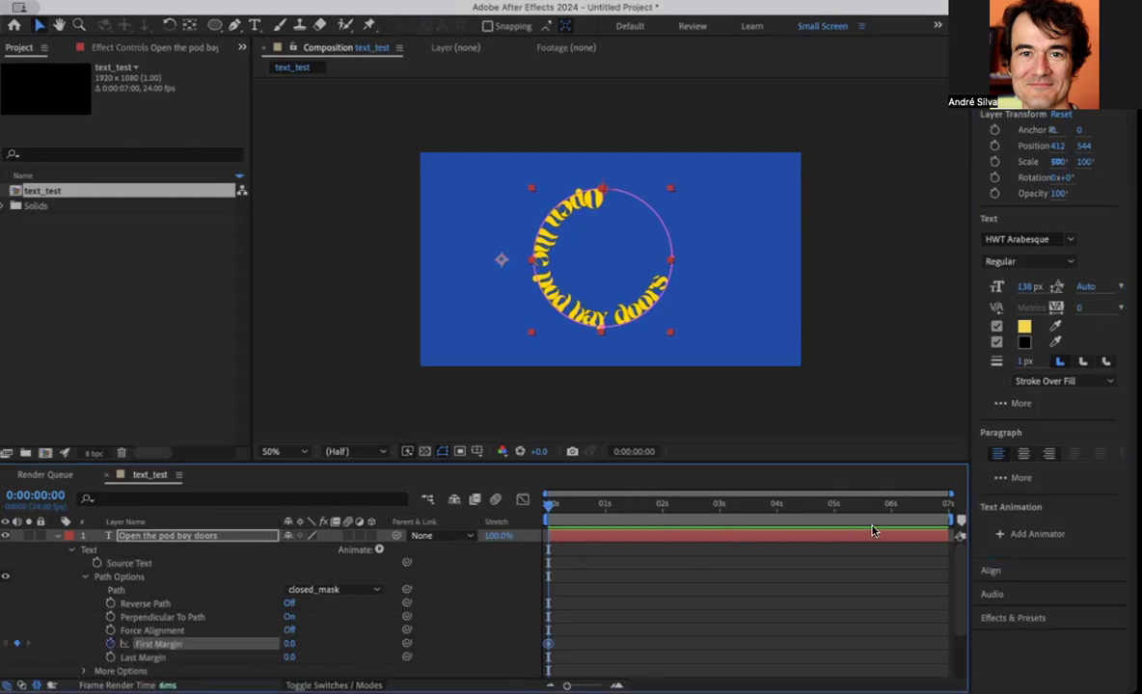
pyautogui.moveTo(863, 504); pyautogui.dragTo(947, 503)
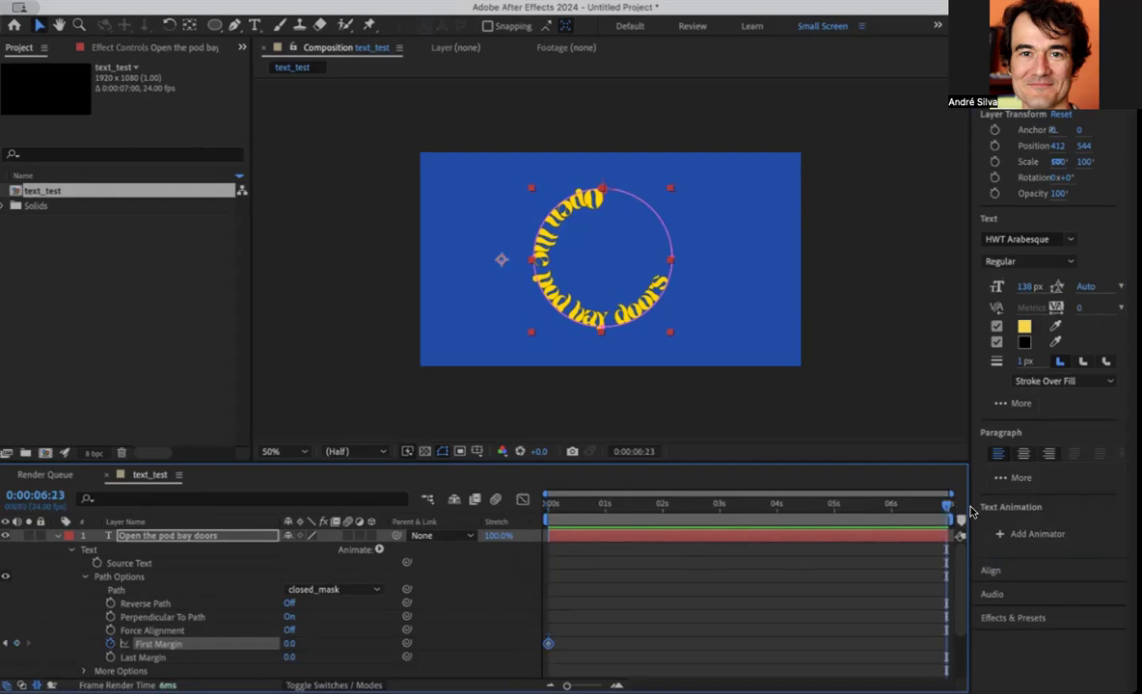
pyautogui.moveTo(289, 644); pyautogui.dragTo(615, 527)
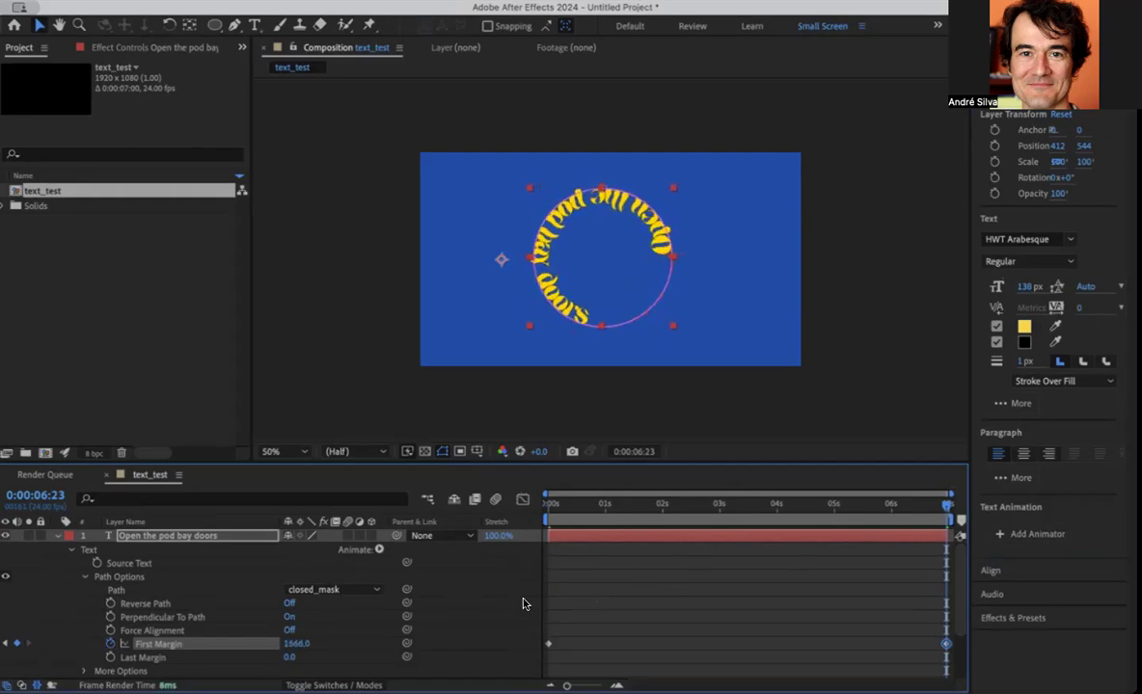
pyautogui.moveTo(302, 649); pyautogui.dragTo(640, 630)
pyautogui.press('space')
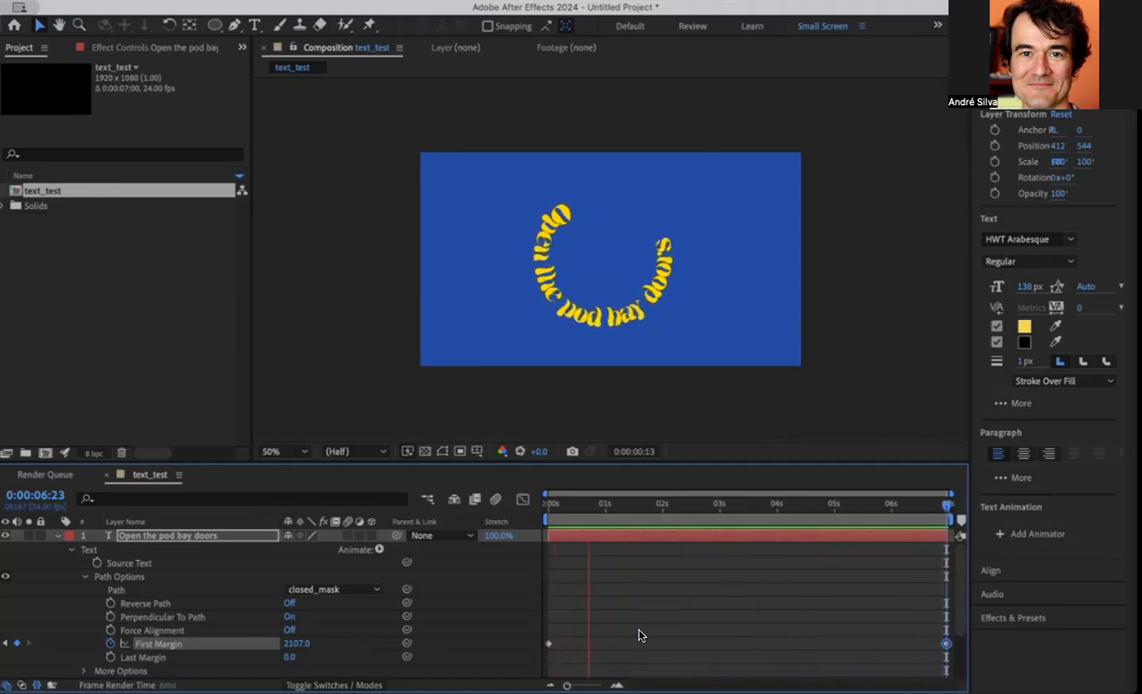
pyautogui.press('space')
# - Swap the two First Margin keyframes so 2107 sits at the start and 0 at 0:00:06:23, and preview the reversed motion
pyautogui.moveTo(546, 643)
pyautogui.mouseDown()
pyautogui.moveTo(880, 643)
pyautogui.moveTo(549, 652)
pyautogui.mouseUp()
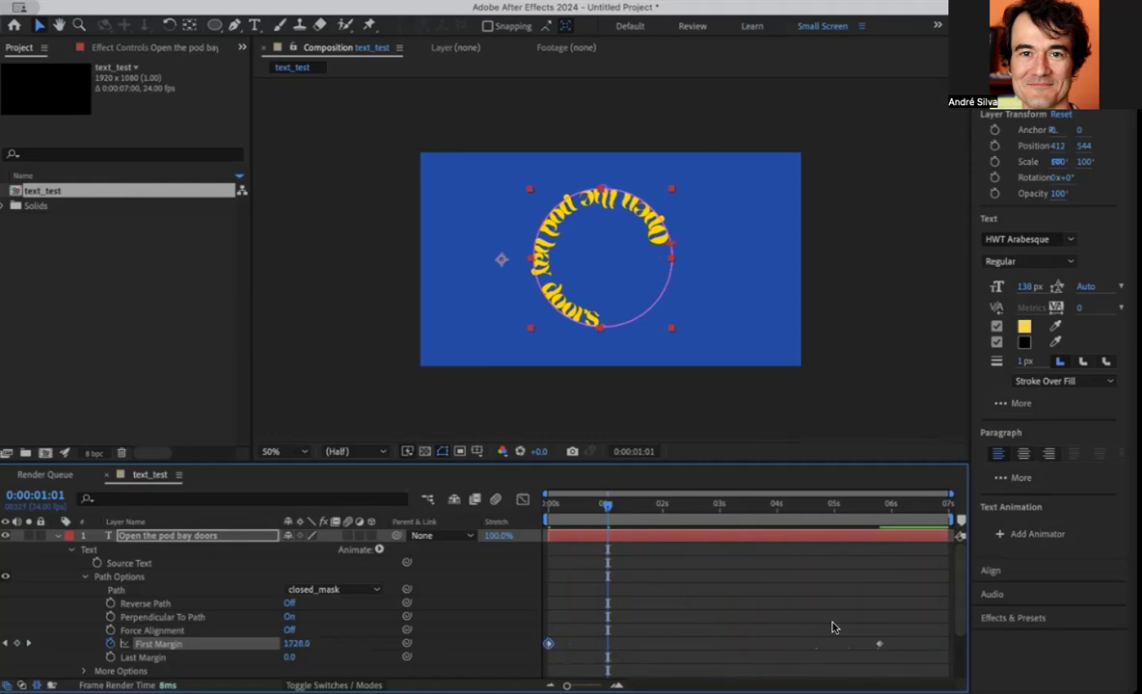
pyautogui.click(880, 643)
pyautogui.moveTo(881, 643); pyautogui.dragTo(943, 652)
pyautogui.press('space')
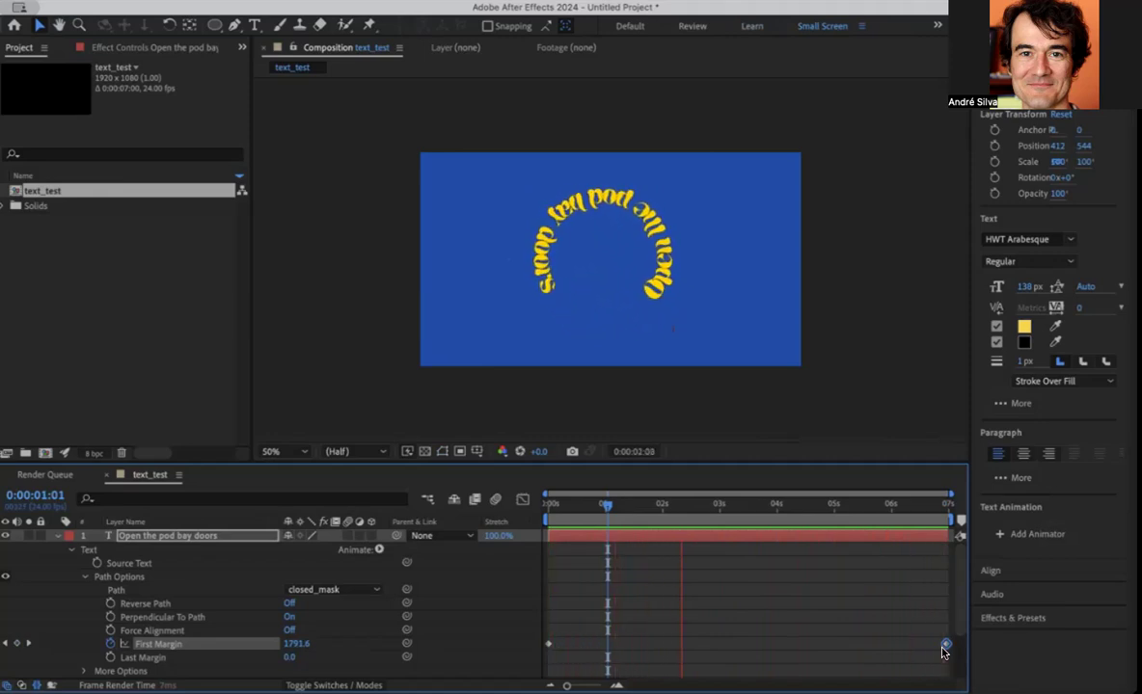
pyautogui.press('space')
pyautogui.click(946, 508)
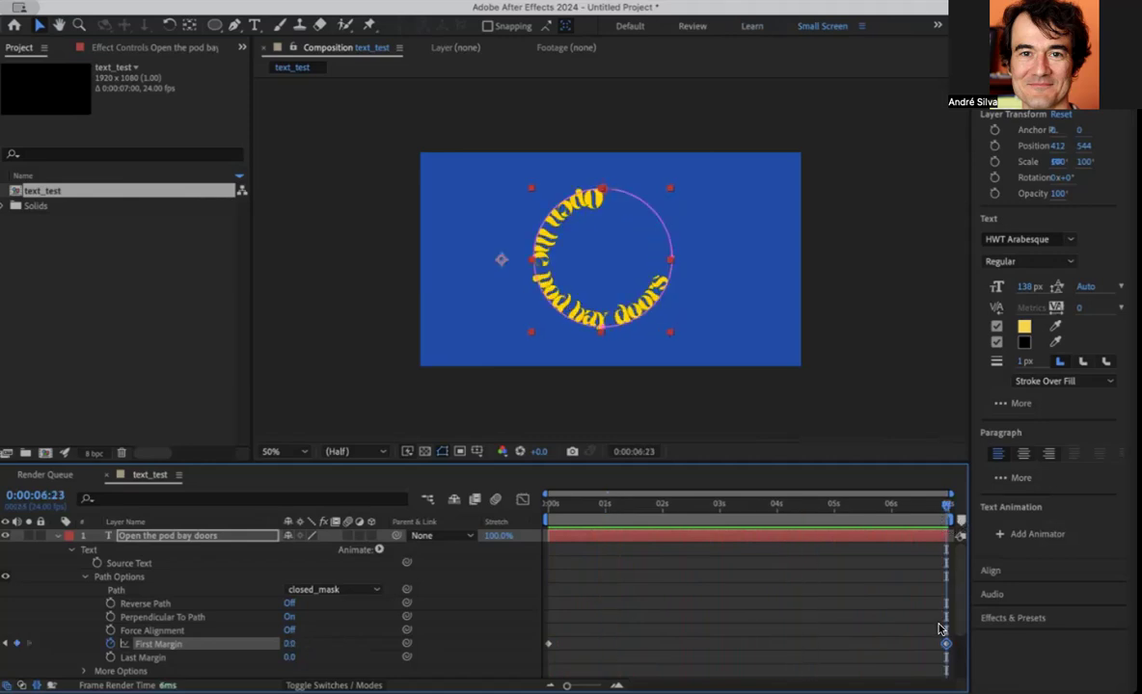
pyautogui.press('space')
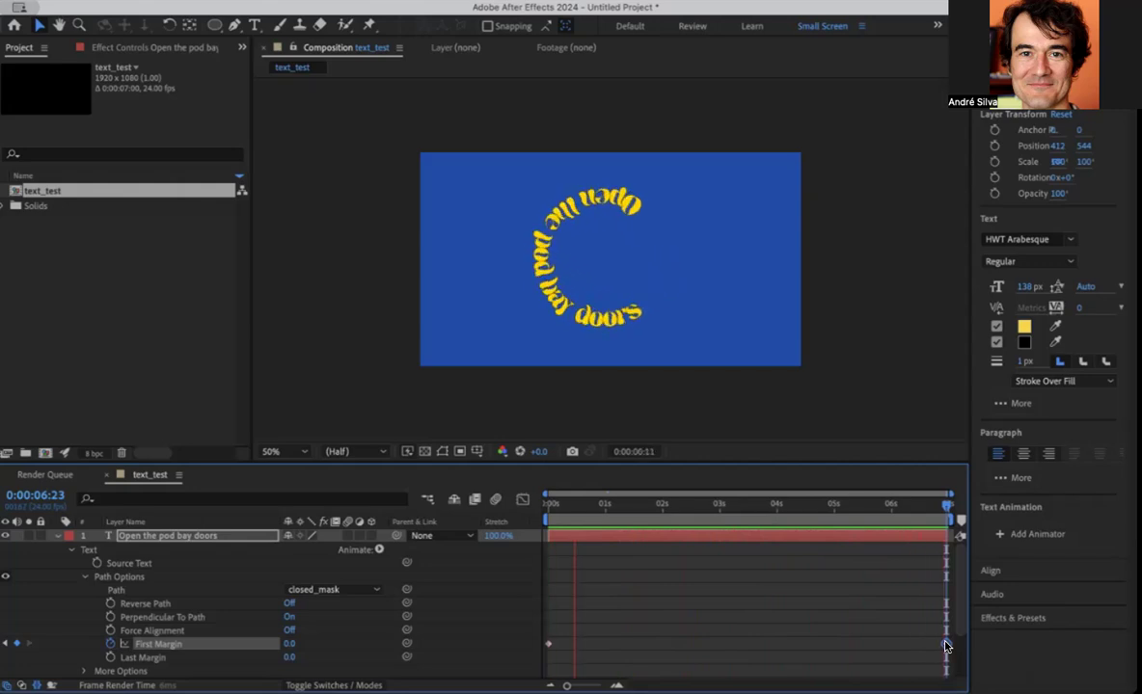
pyautogui.press('space')
# - Return the playhead to the start, show the rulers, and place a vertical guide at about 1000 px, beside the first letter
pyautogui.moveTo(558, 508); pyautogui.dragTo(501, 517)
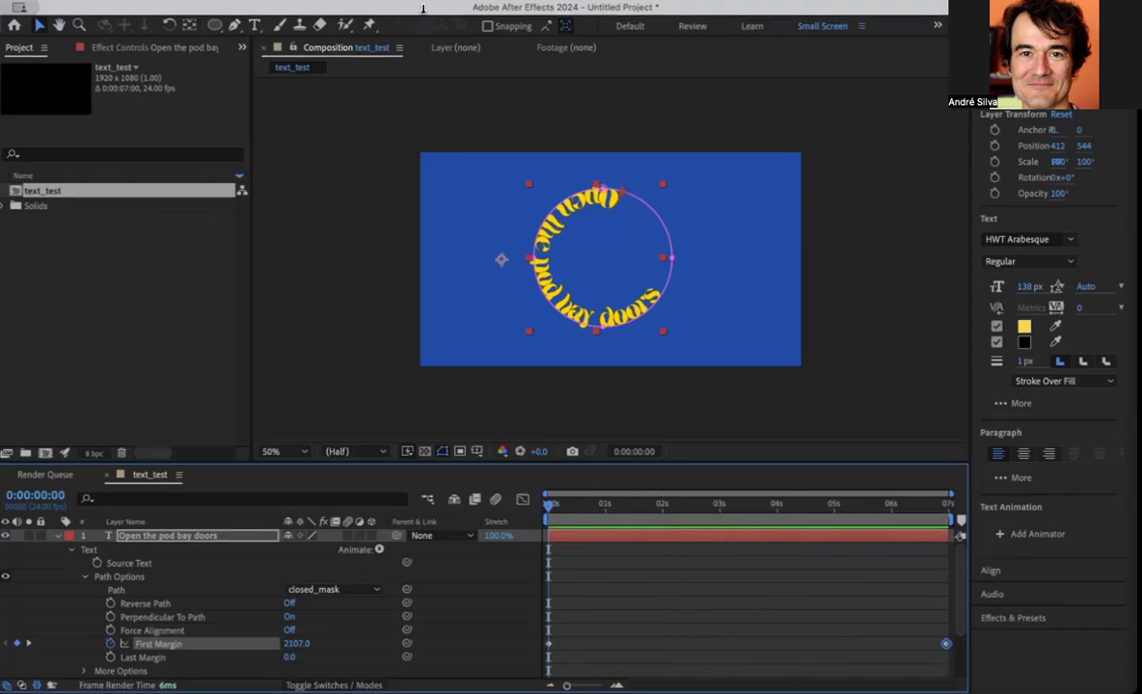
pyautogui.click(390, 8)
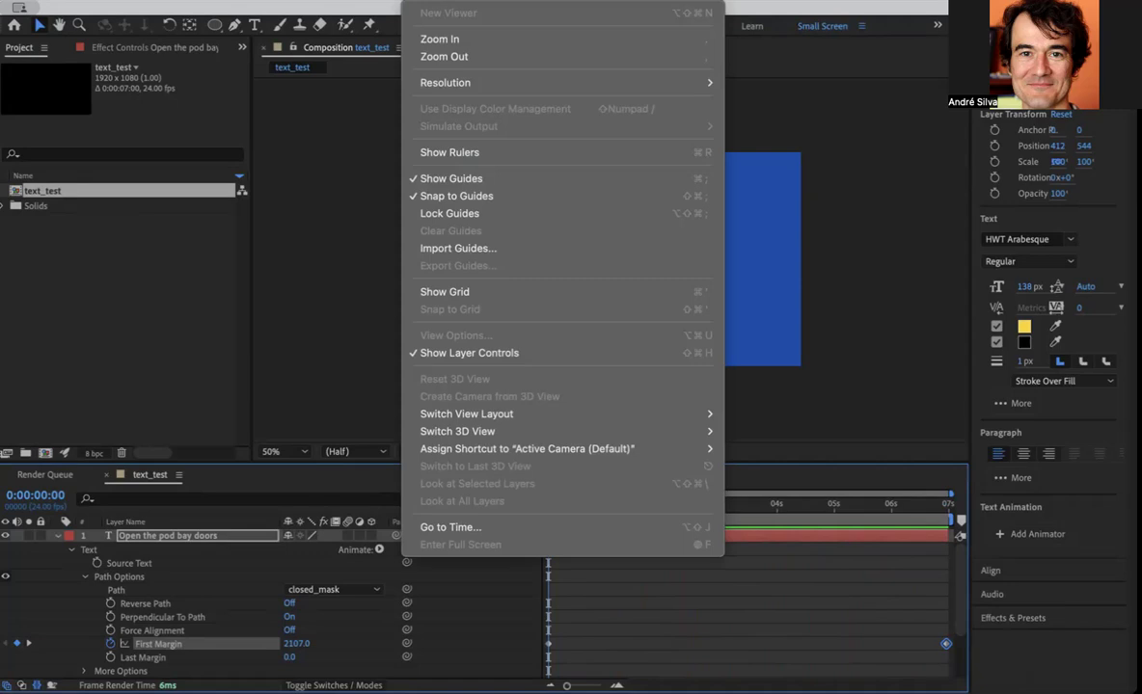
pyautogui.click(449, 151)
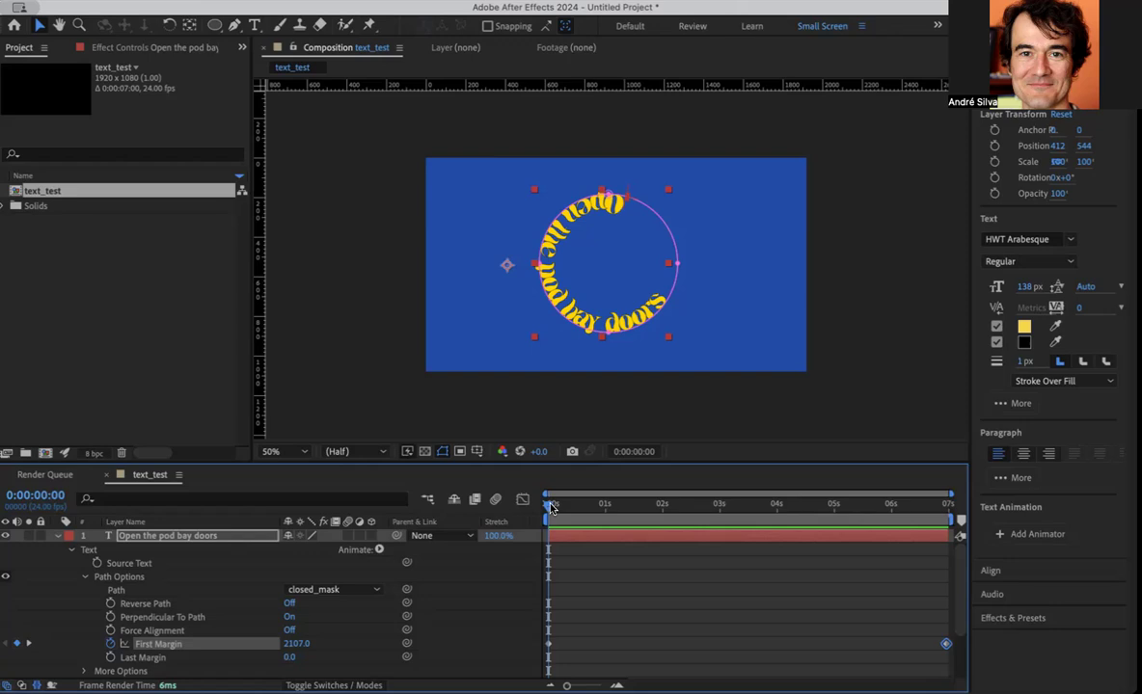
pyautogui.moveTo(262, 338); pyautogui.dragTo(195, 327)
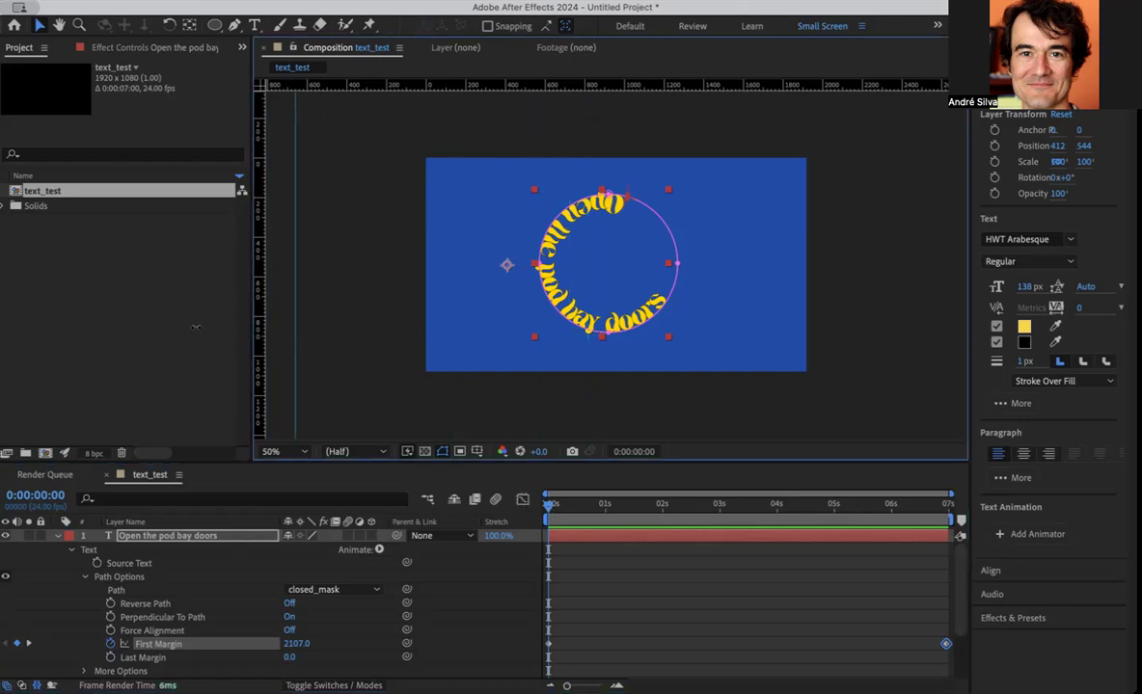
pyautogui.moveTo(295, 328); pyautogui.dragTo(619, 259)
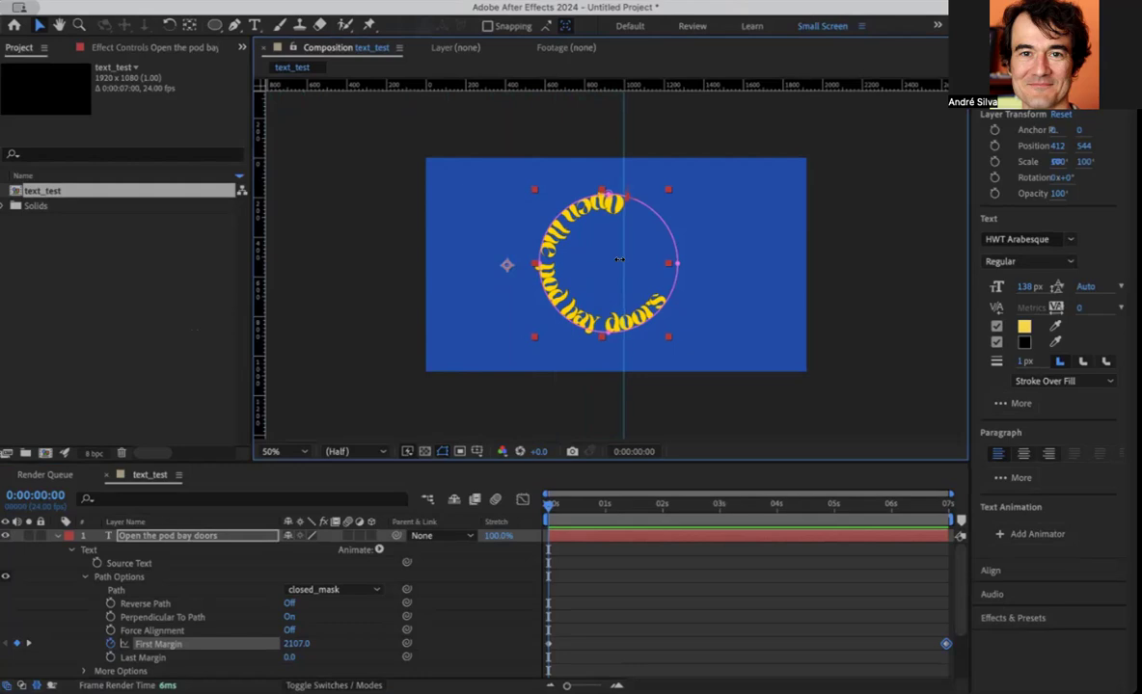
pyautogui.moveTo(620, 259); pyautogui.dragTo(622, 260)
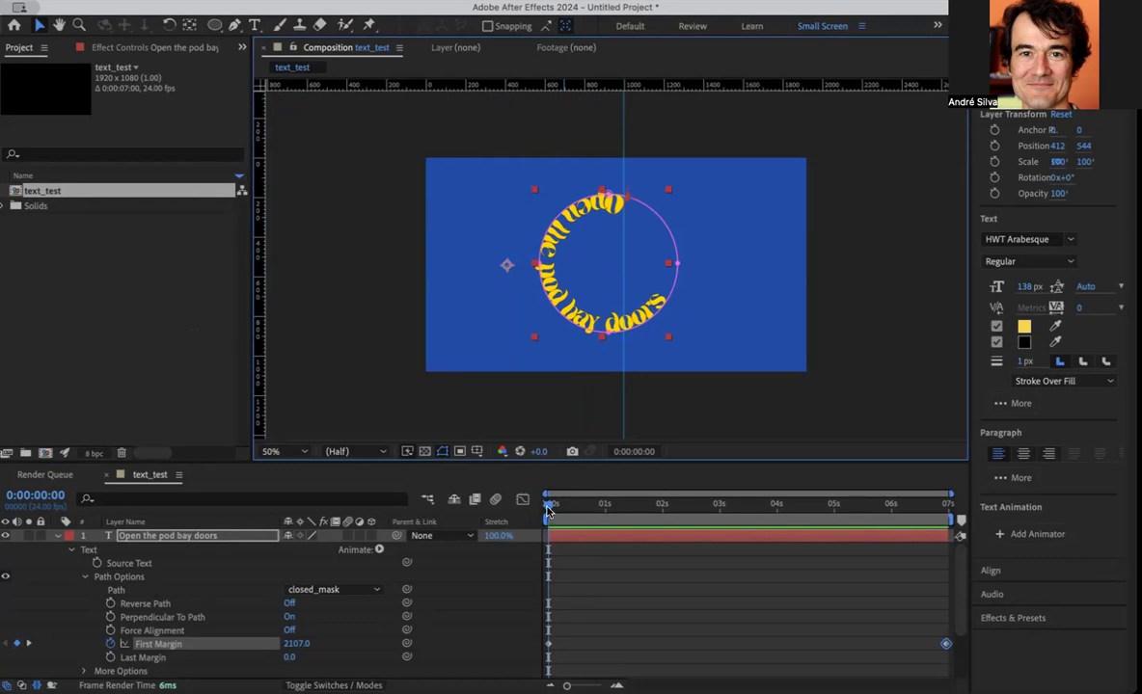
# - Set First Margin to -82 at 0:00:06:23 and preview the loop
pyautogui.moveTo(549, 508); pyautogui.dragTo(1023, 520)
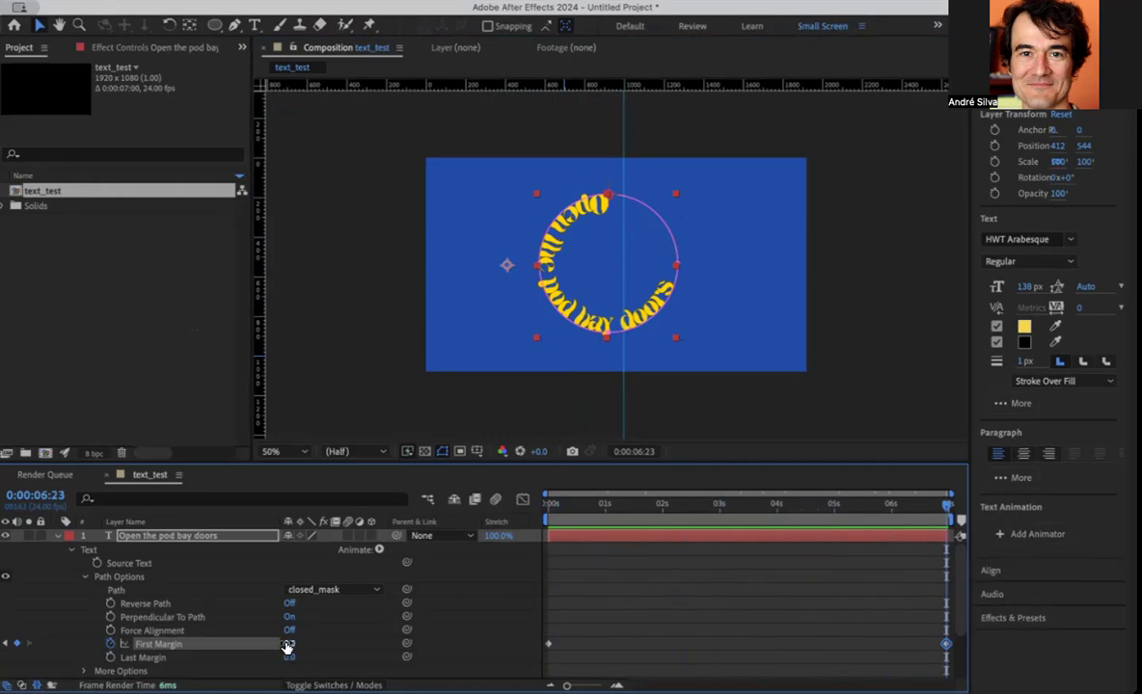
pyautogui.moveTo(287, 647); pyautogui.dragTo(218, 640)
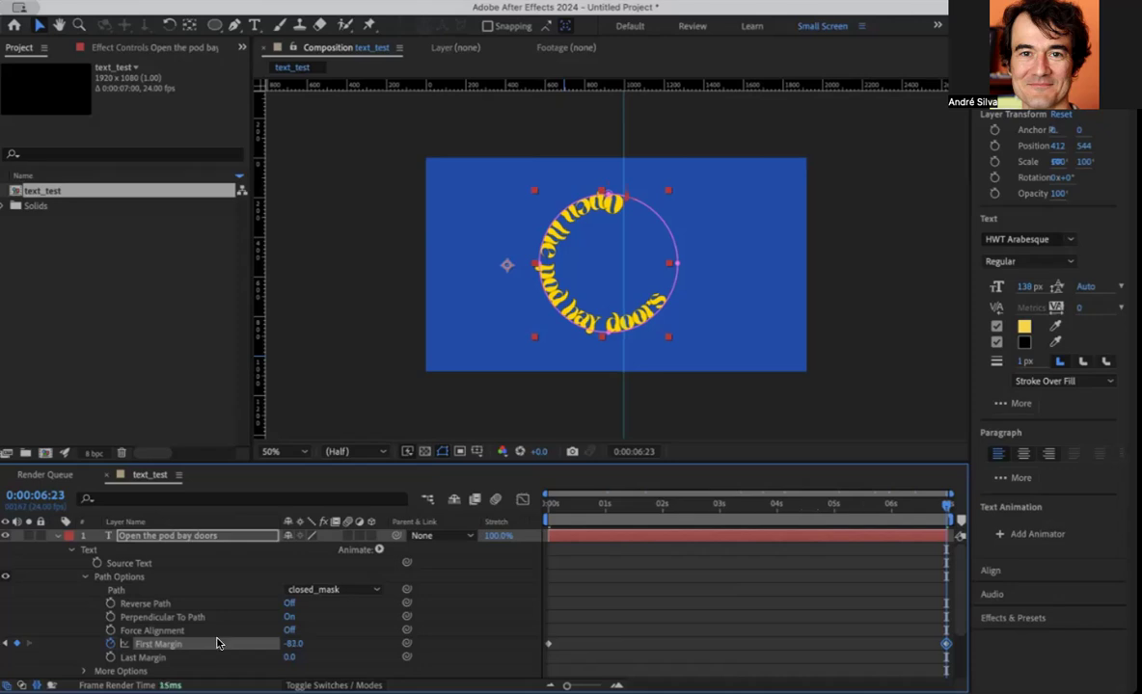
pyautogui.moveTo(218, 640); pyautogui.dragTo(220, 640)
pyautogui.press('space')
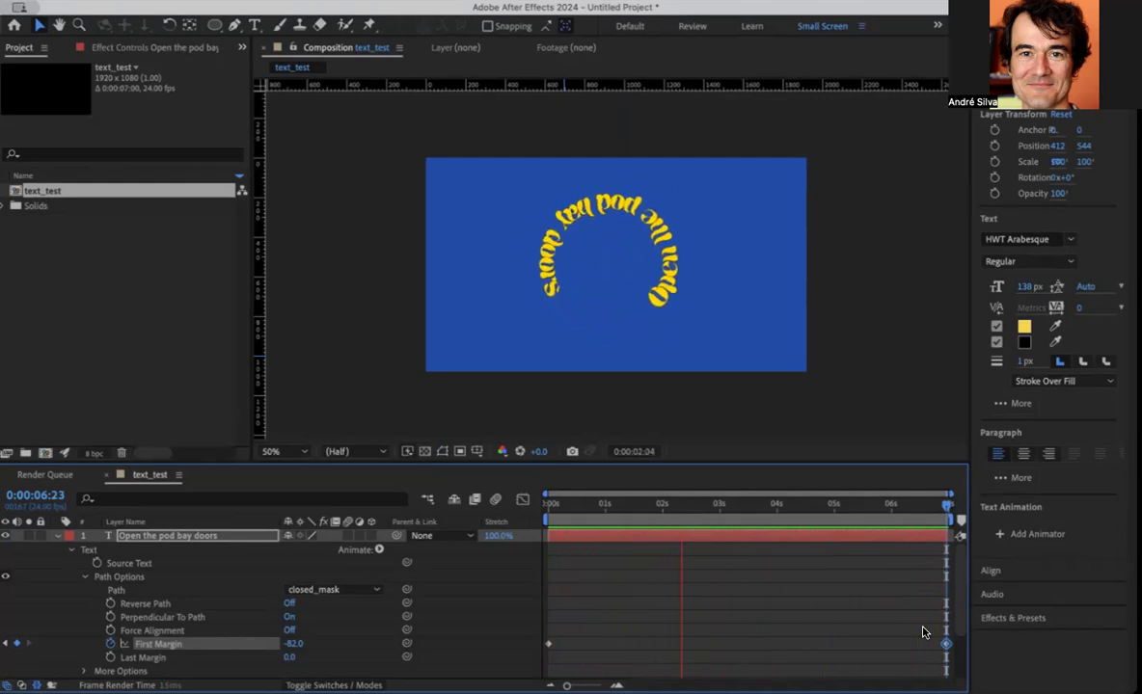
pyautogui.press('space')
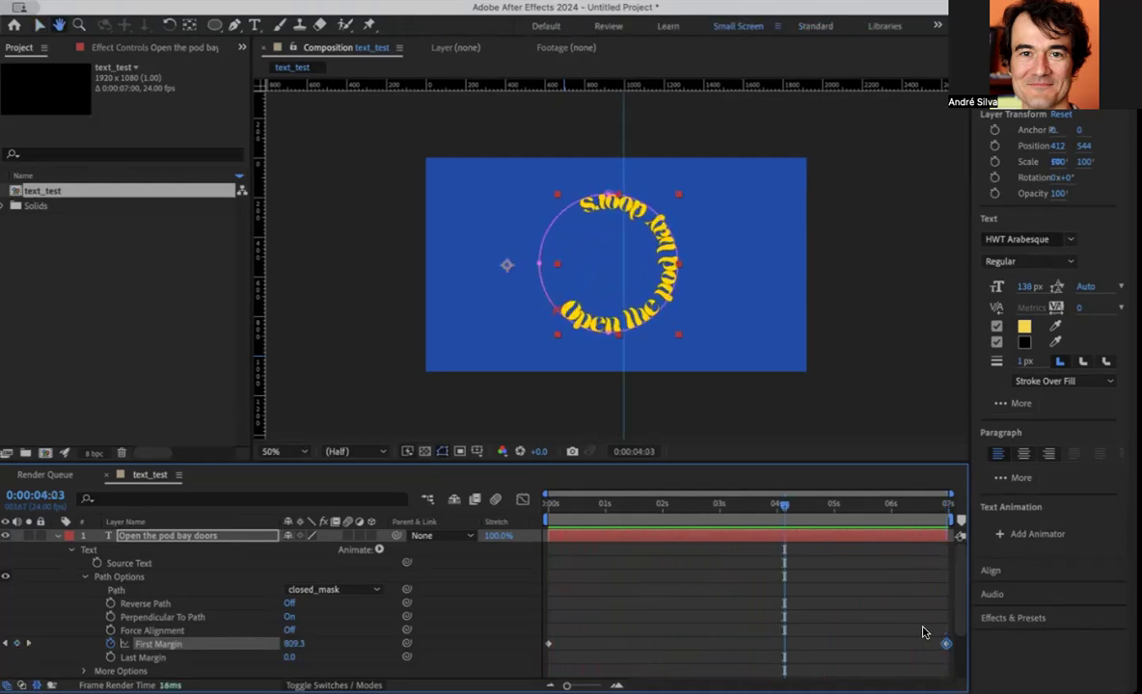
# - Move the last First Margin keyframe one frame forward to the 7-second end of the timeline, and preview the loop
pyautogui.click(937, 503)
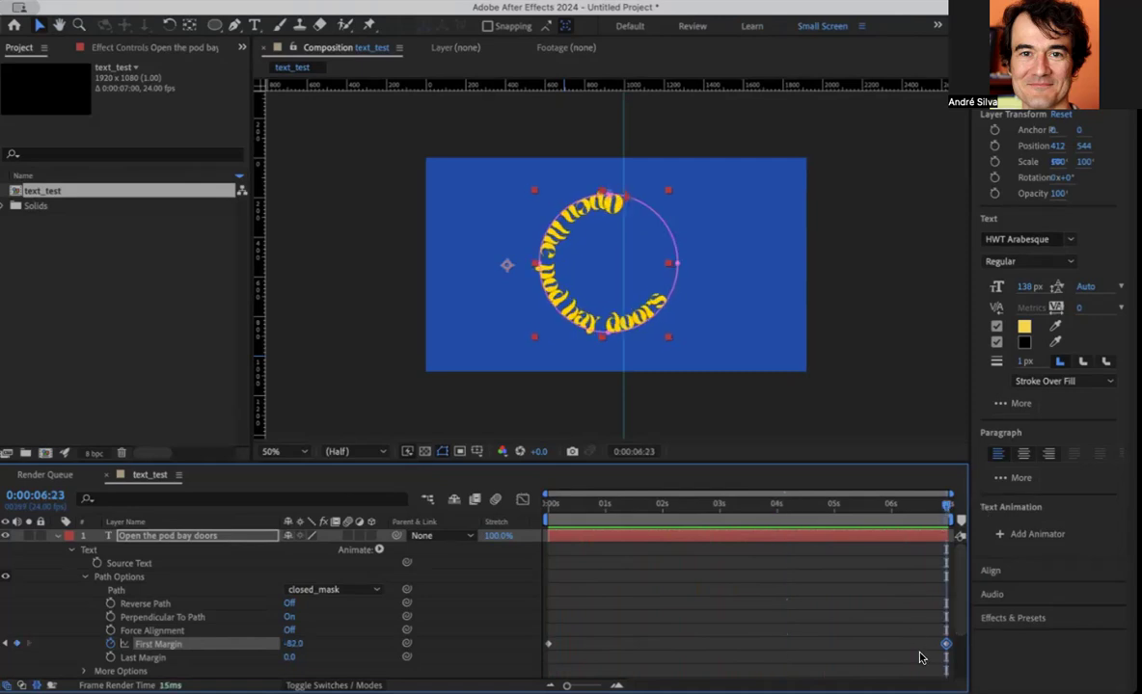
pyautogui.moveTo(946, 649); pyautogui.dragTo(946, 649)
pyautogui.press('=')
pyautogui.press('=')
pyautogui.press('=')
pyautogui.press('=')
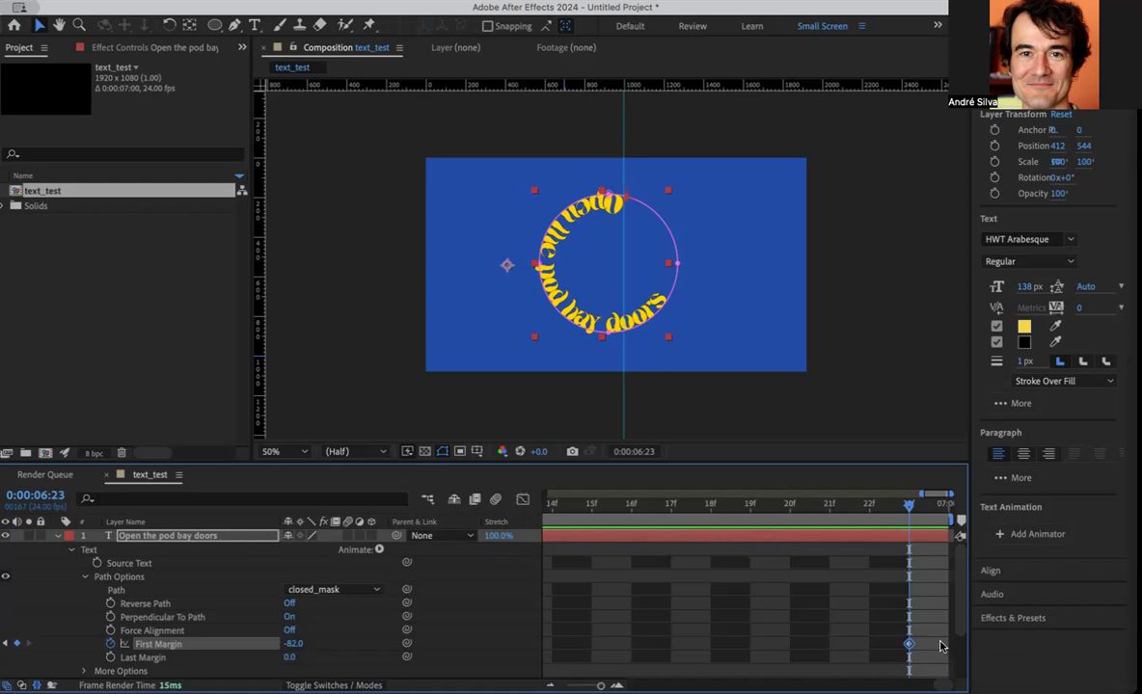
pyautogui.moveTo(908, 646); pyautogui.dragTo(940, 646)
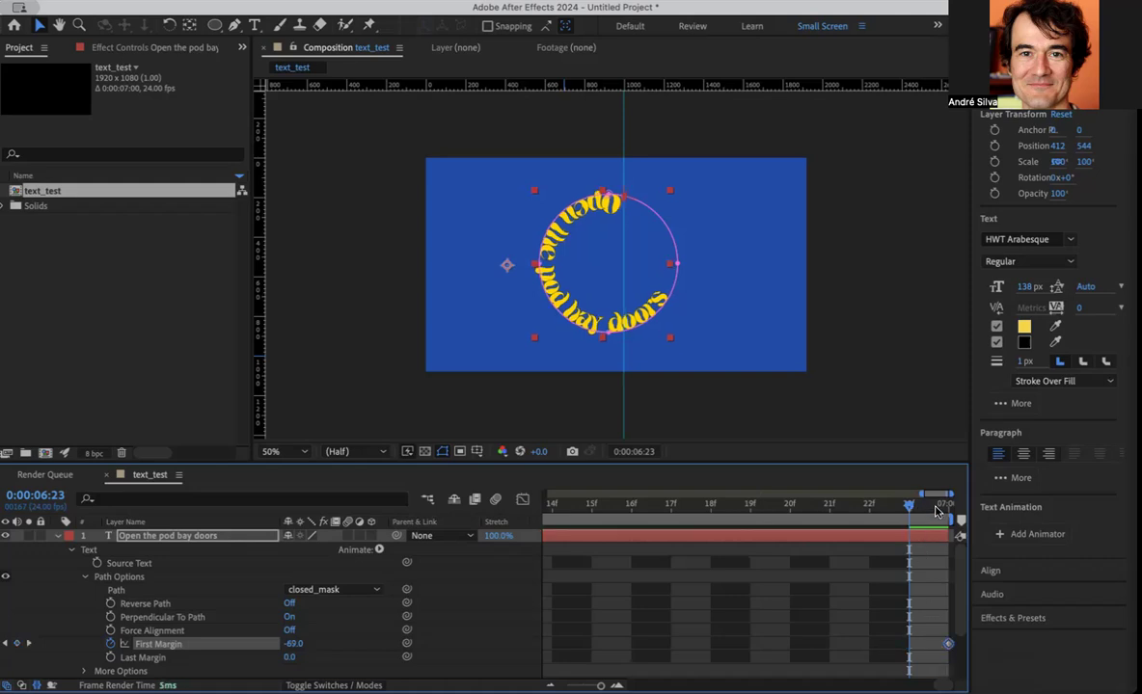
pyautogui.press('space')
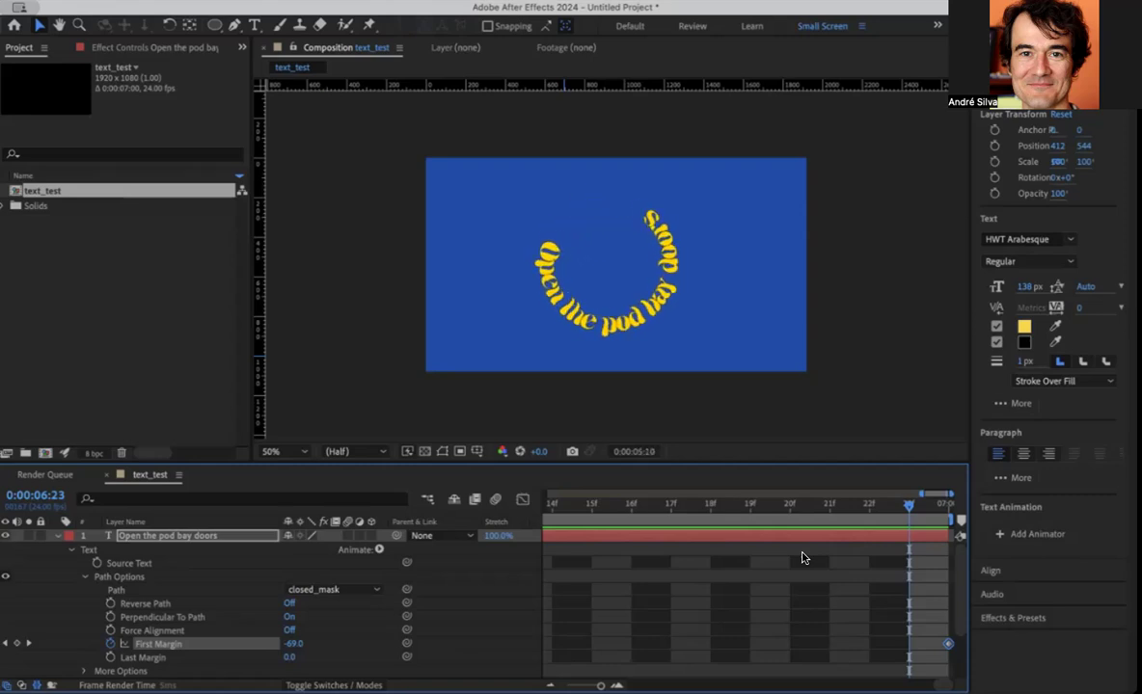
pyautogui.press('space')
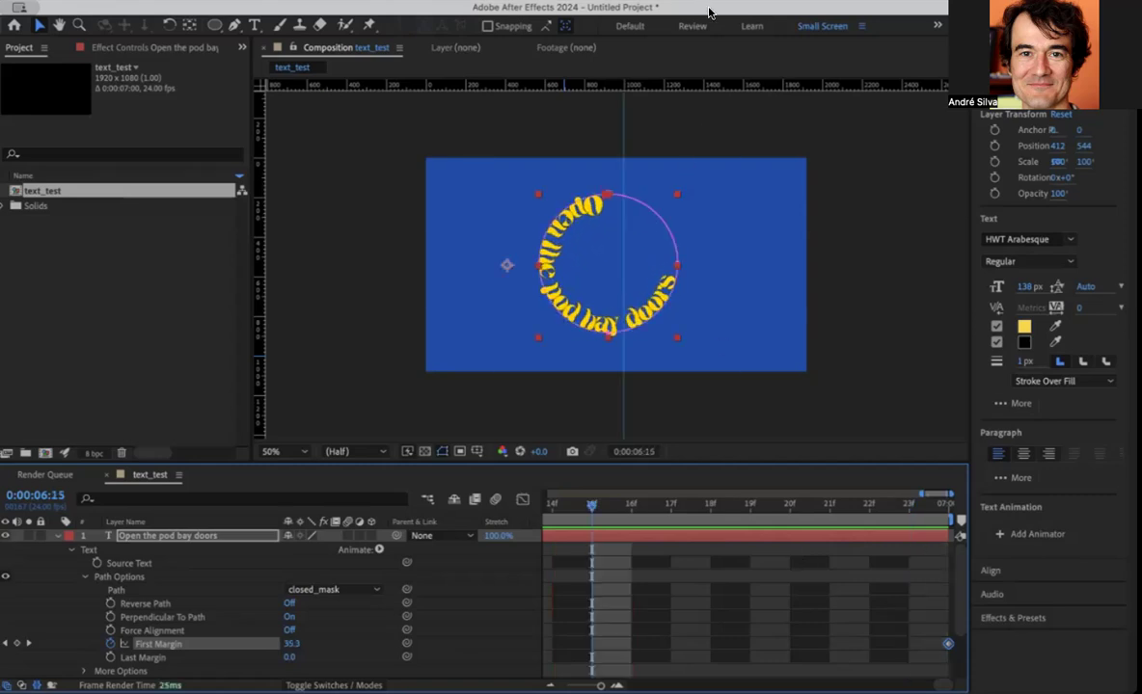